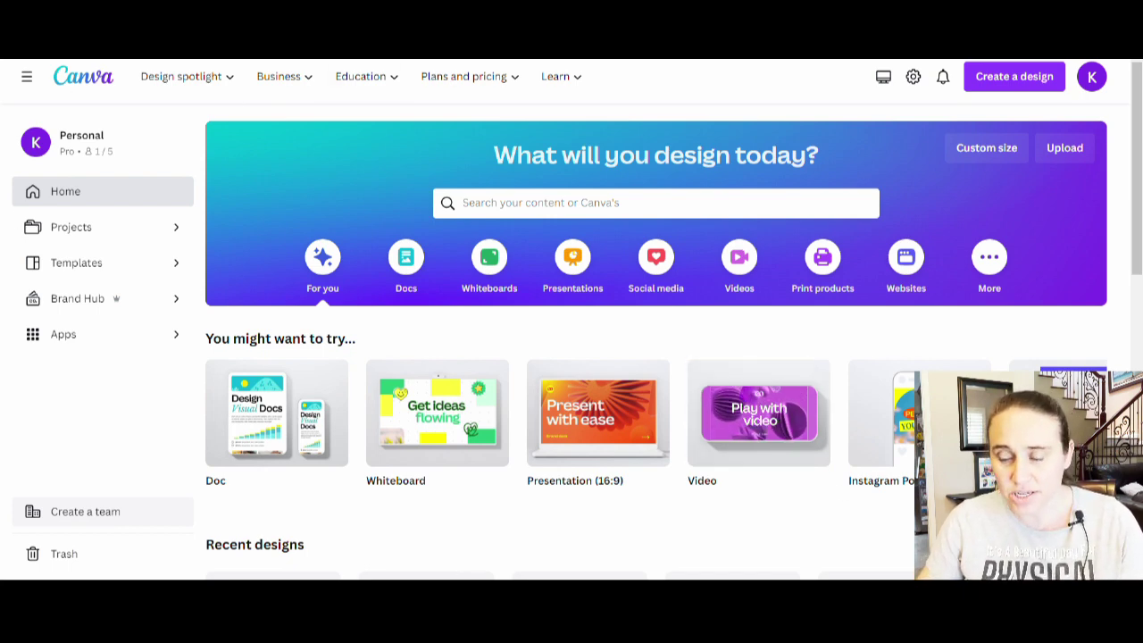
Create a new 4500 × 5400 px design and fill its page background with black
{"action": "left_click", "coordinate": [986, 149]}
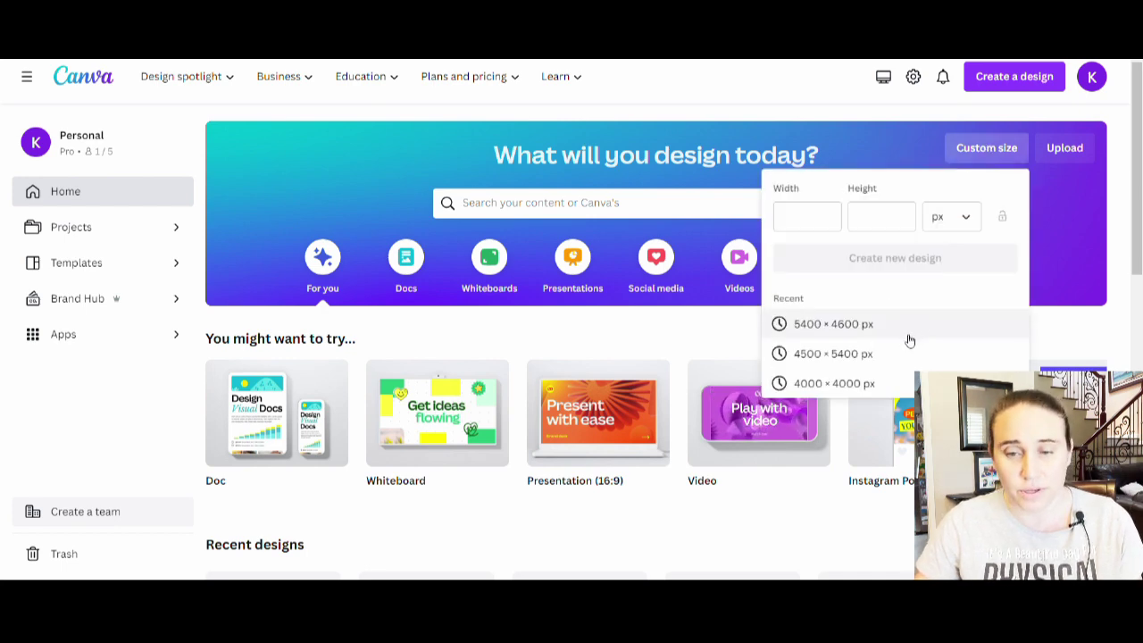
{"action": "left_click", "coordinate": [847, 356]}
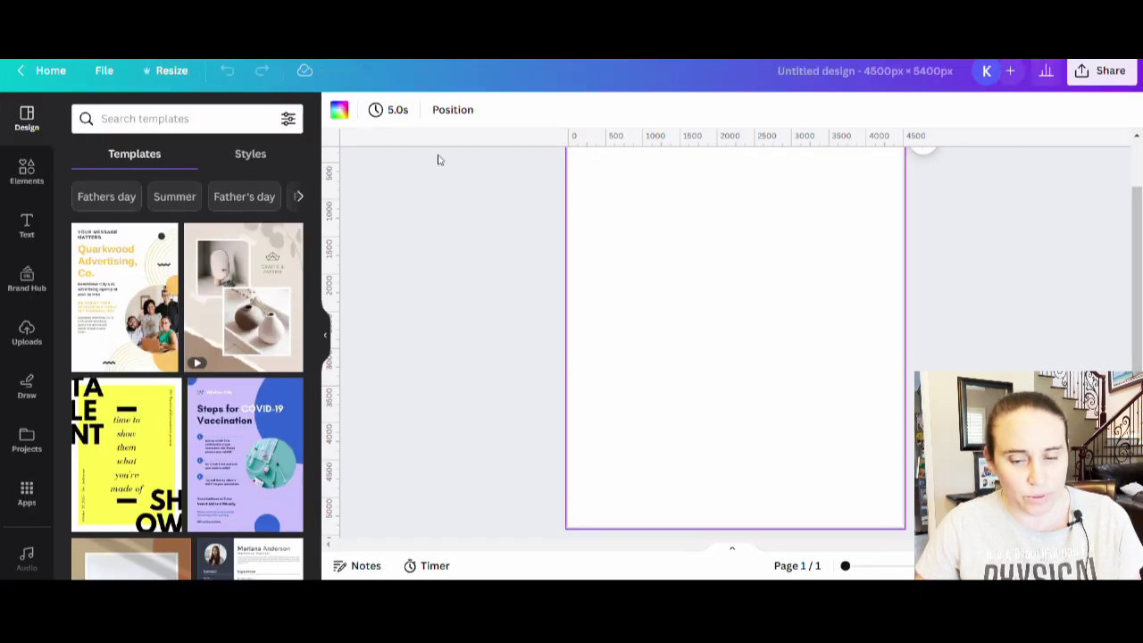
{"action": "left_click", "coordinate": [339, 109]}
{"action": "left_click", "coordinate": [87, 402]}
{"action": "left_click", "coordinate": [393, 390]}
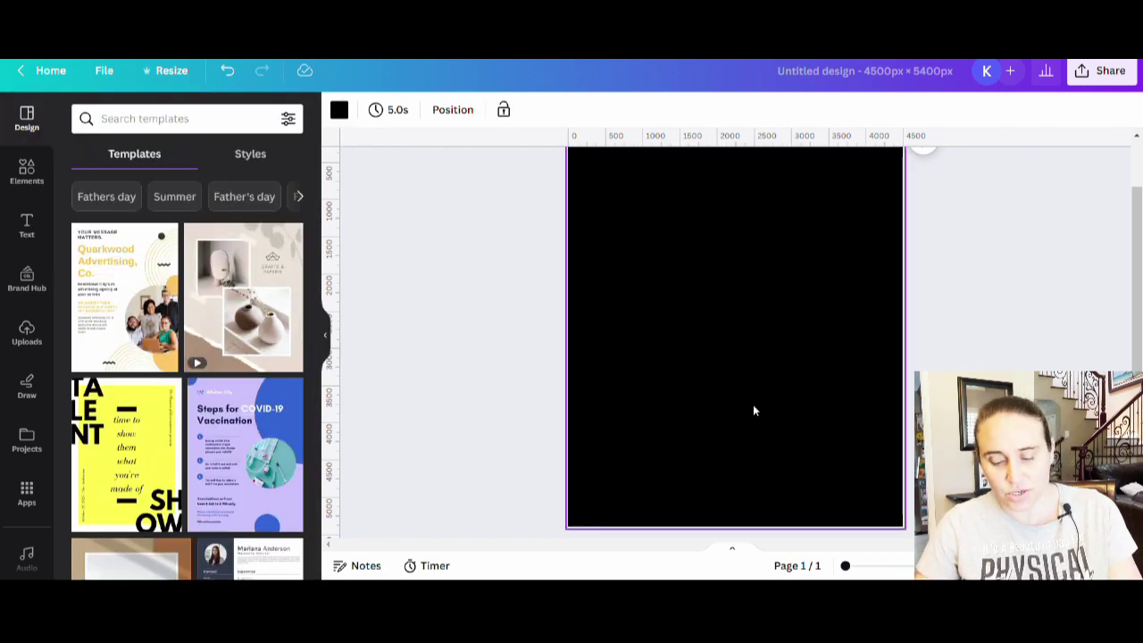
{"action": "scroll", "coordinate": [753, 410], "scroll_direction": "up", "scroll_amount": 1}
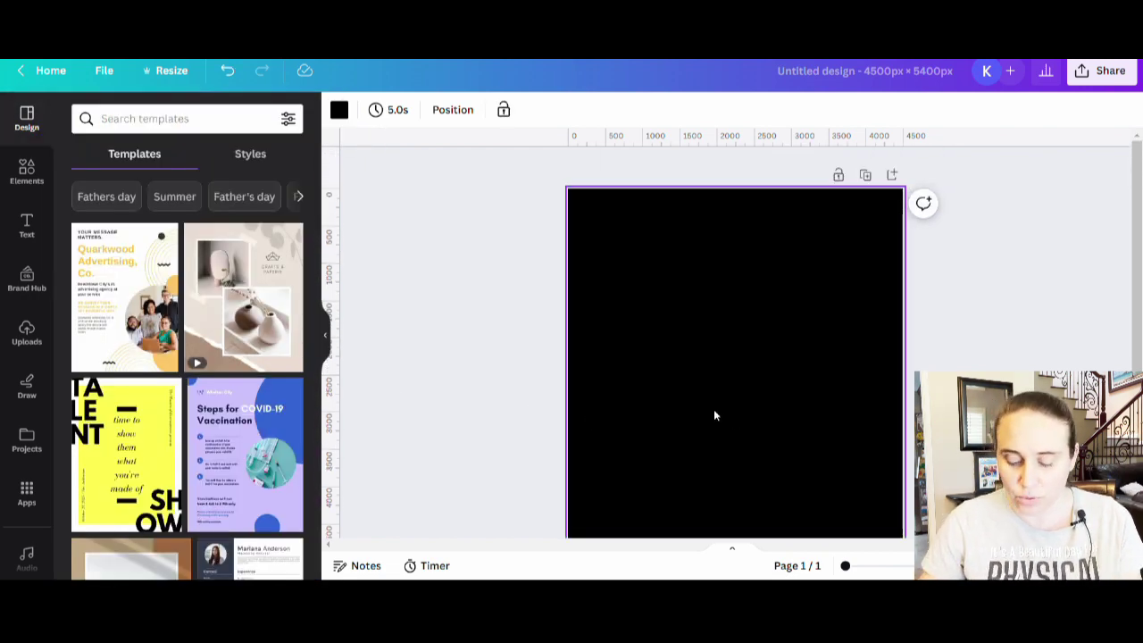
Add a text box reading '1776' and enlarge it to span most of the page width
{"action": "key", "text": "t"}
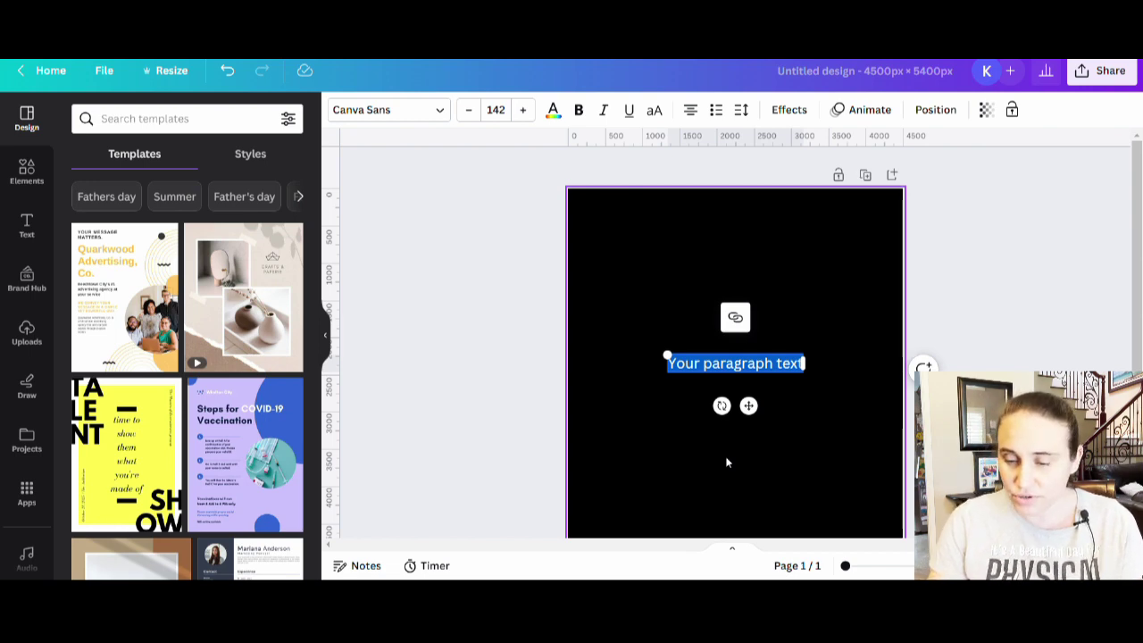
{"action": "key", "text": "BackSpace"}
{"action": "type", "text": "1776"}
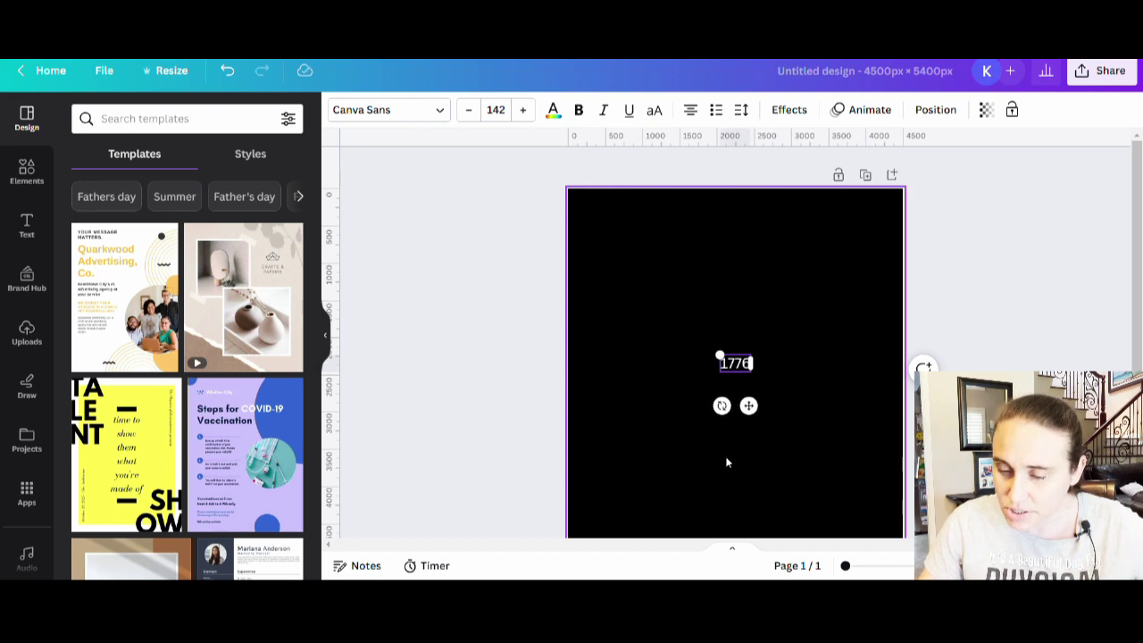
{"action": "left_click_drag", "start_coordinate": [720, 356], "coordinate": [611, 277]}
{"action": "left_click_drag", "start_coordinate": [752, 372], "coordinate": [873, 498]}
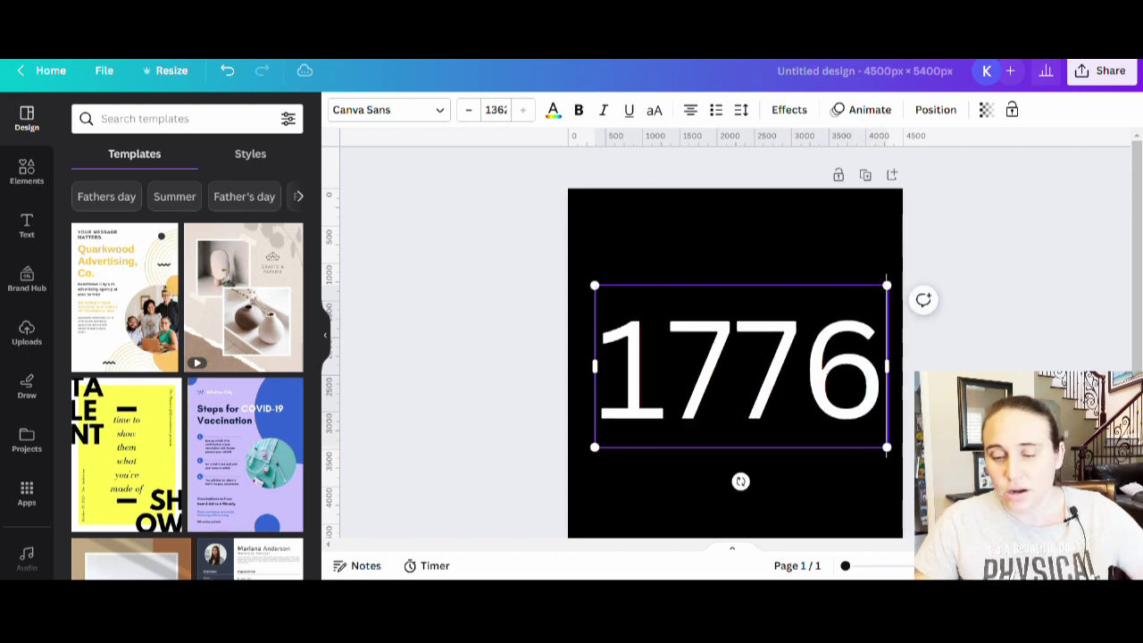
{"action": "left_click", "coordinate": [790, 250]}
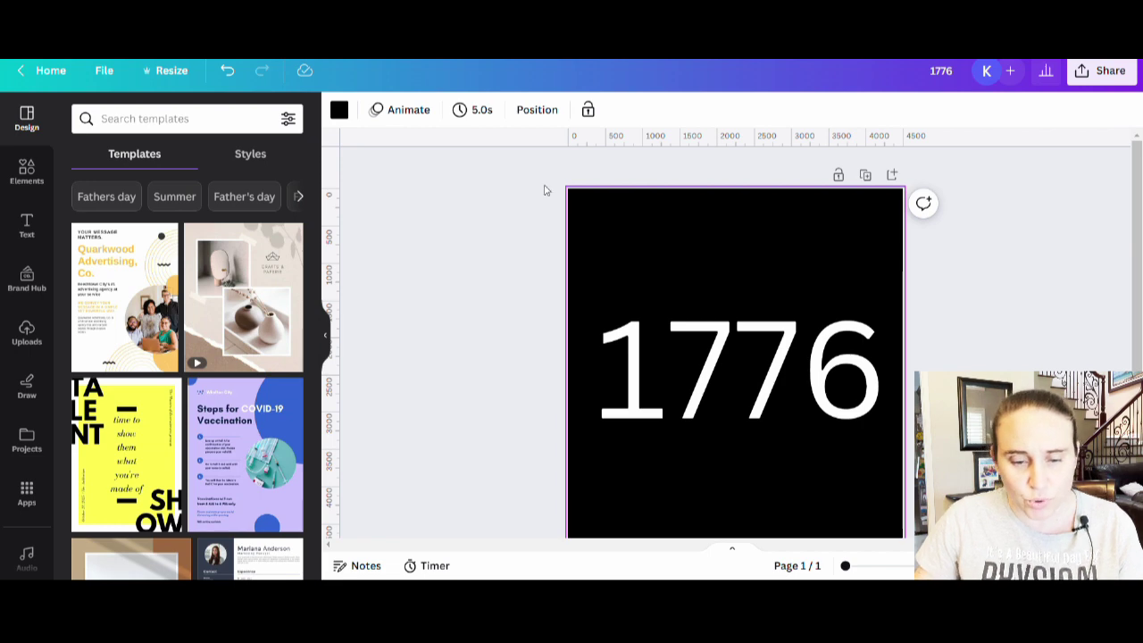
{"action": "left_click", "coordinate": [829, 378]}
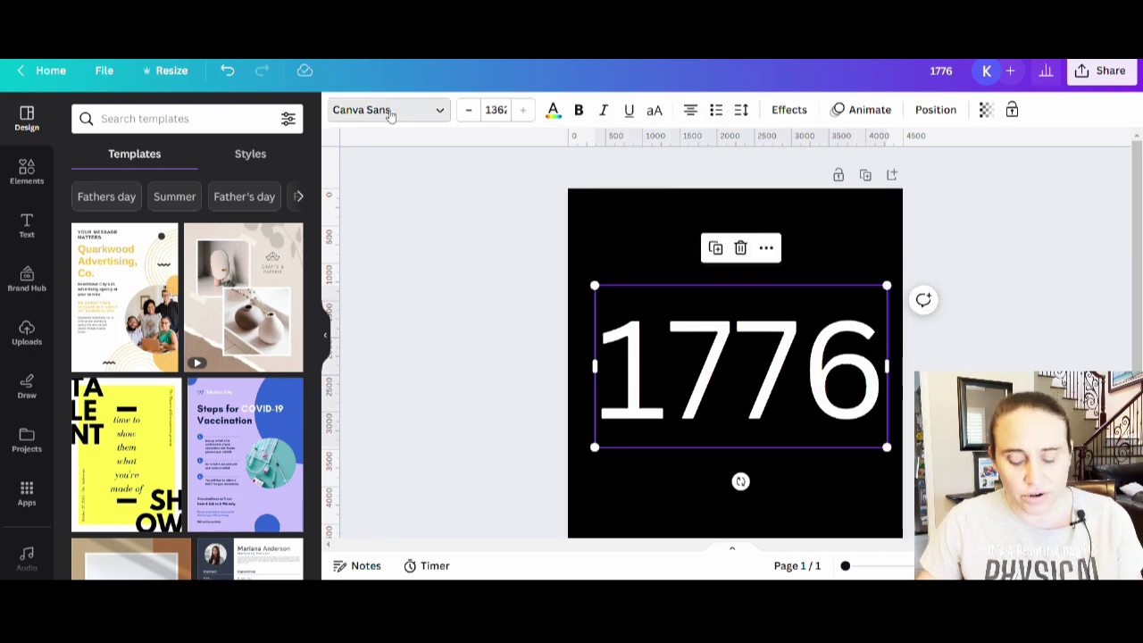
Search fonts for 'spor' and try Yearbook Solid, then Yearbook Outline, on 1776
{"action": "left_click", "coordinate": [388, 110]}
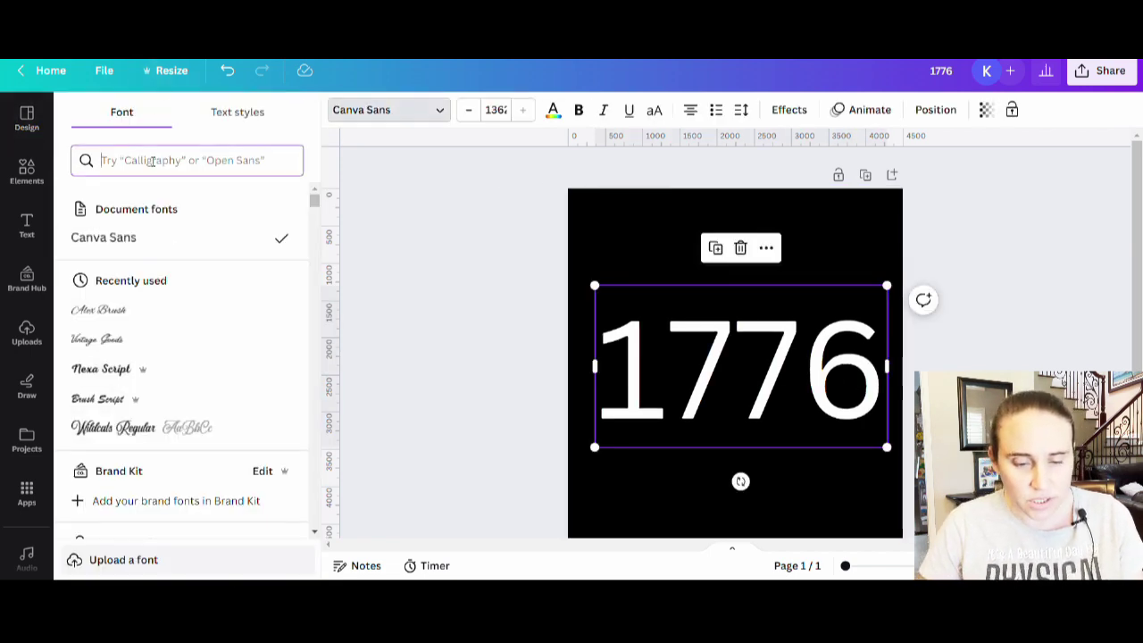
{"action": "left_click", "coordinate": [143, 159]}
{"action": "type", "text": "sport"}
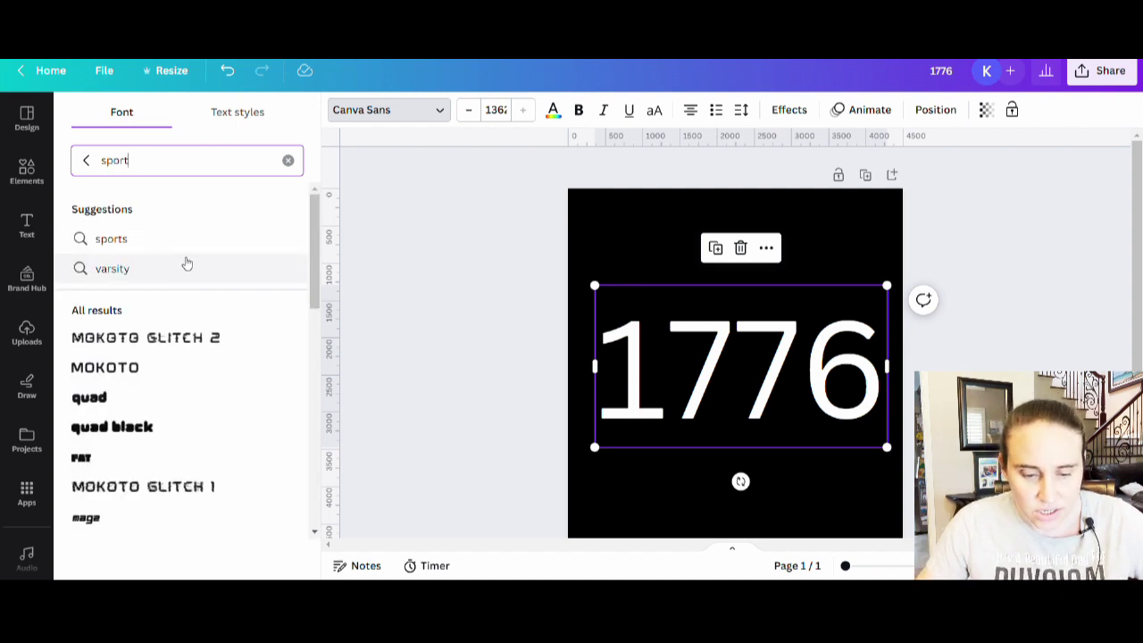
{"action": "scroll", "coordinate": [187, 210], "scroll_direction": "down", "scroll_amount": 5}
{"action": "scroll", "coordinate": [226, 304], "scroll_direction": "down", "scroll_amount": 4}
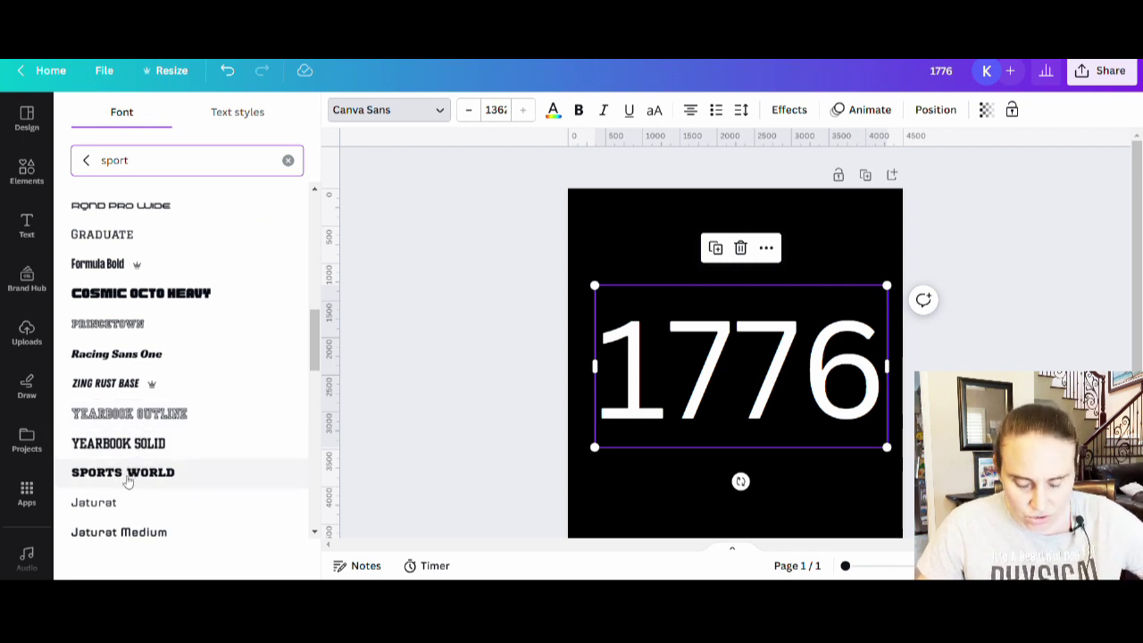
{"action": "scroll", "coordinate": [127, 481], "scroll_direction": "down", "scroll_amount": 3}
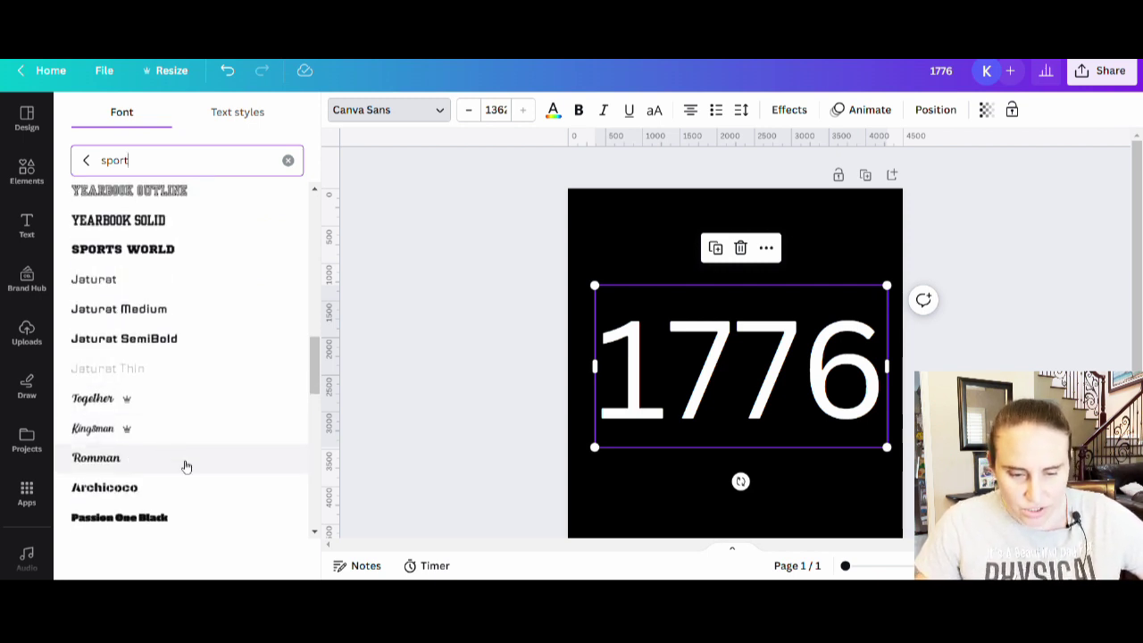
{"action": "scroll", "coordinate": [206, 491], "scroll_direction": "down", "scroll_amount": 5}
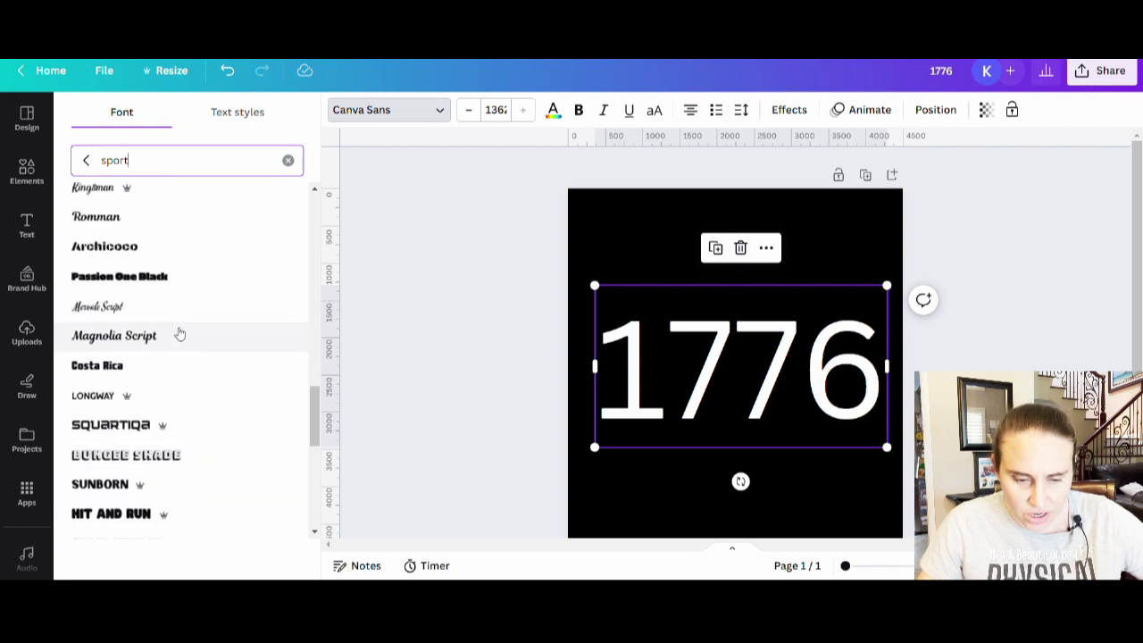
{"action": "scroll", "coordinate": [185, 482], "scroll_direction": "down", "scroll_amount": 5}
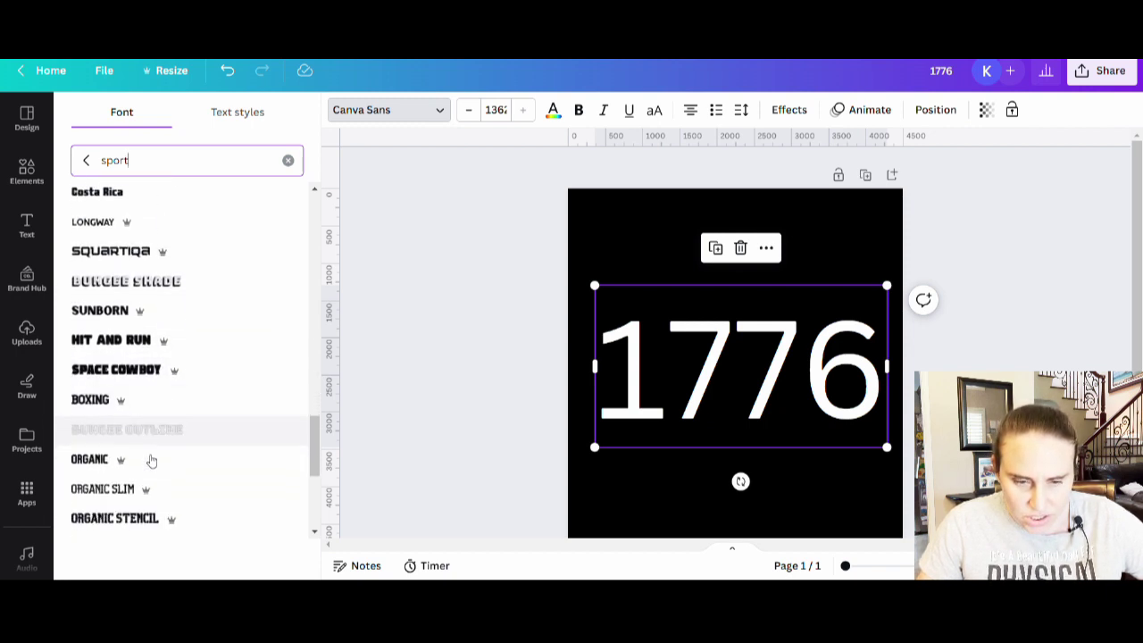
{"action": "scroll", "coordinate": [175, 400], "scroll_direction": "down", "scroll_amount": 2}
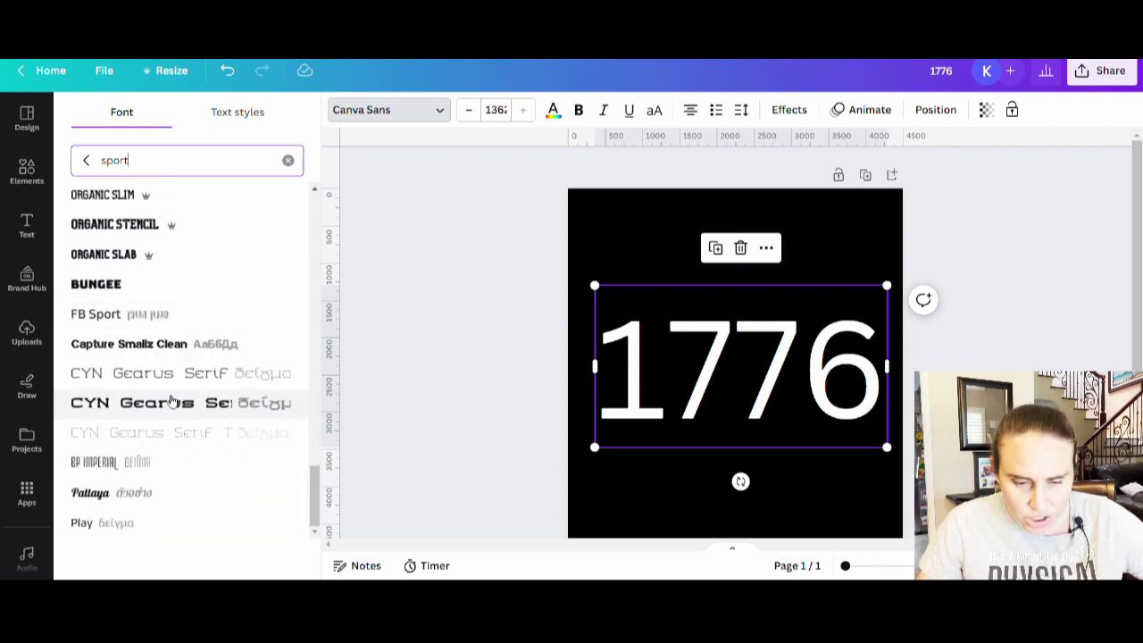
{"action": "scroll", "coordinate": [173, 402], "scroll_direction": "up", "scroll_amount": 5}
{"action": "scroll", "coordinate": [173, 402], "scroll_direction": "up", "scroll_amount": 10}
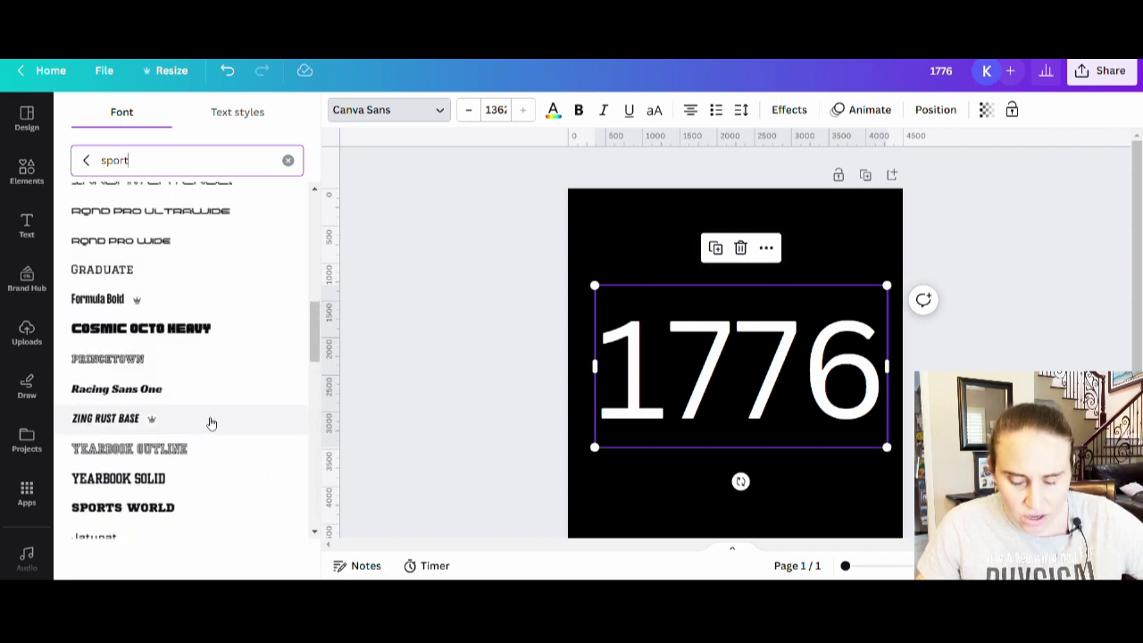
{"action": "scroll", "coordinate": [223, 411], "scroll_direction": "down", "scroll_amount": 5}
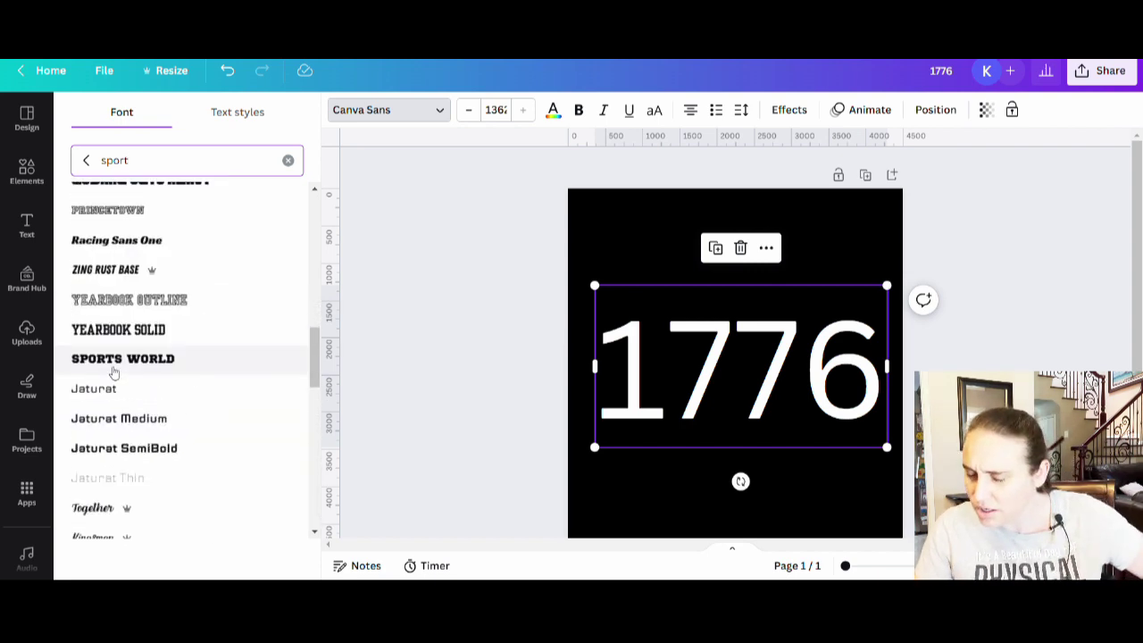
{"action": "left_click", "coordinate": [137, 330]}
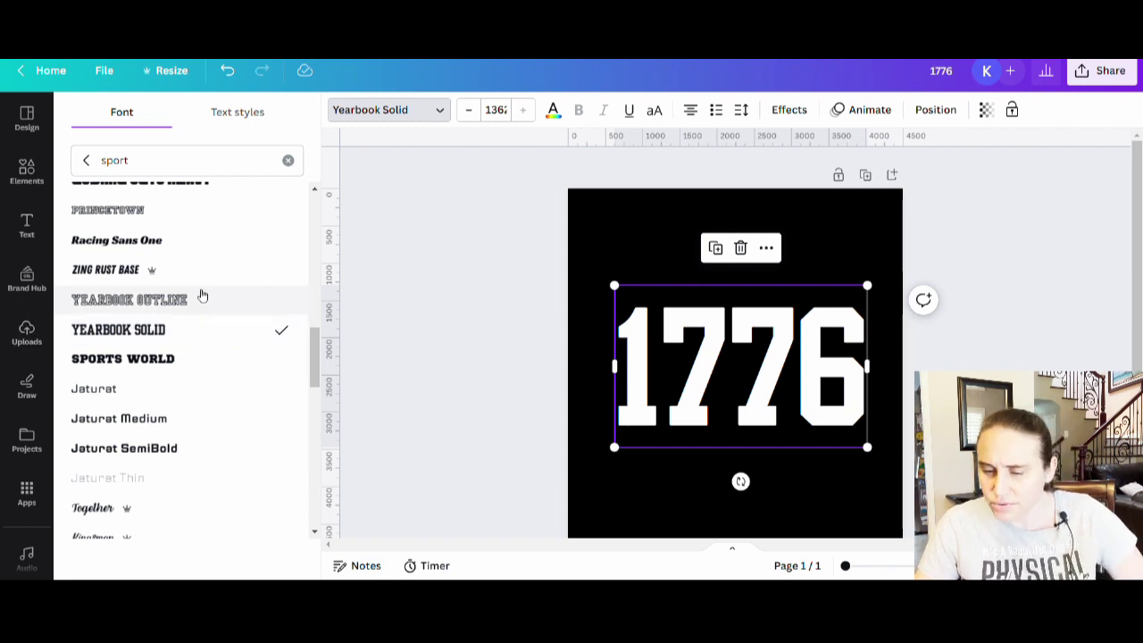
{"action": "left_click", "coordinate": [180, 301]}
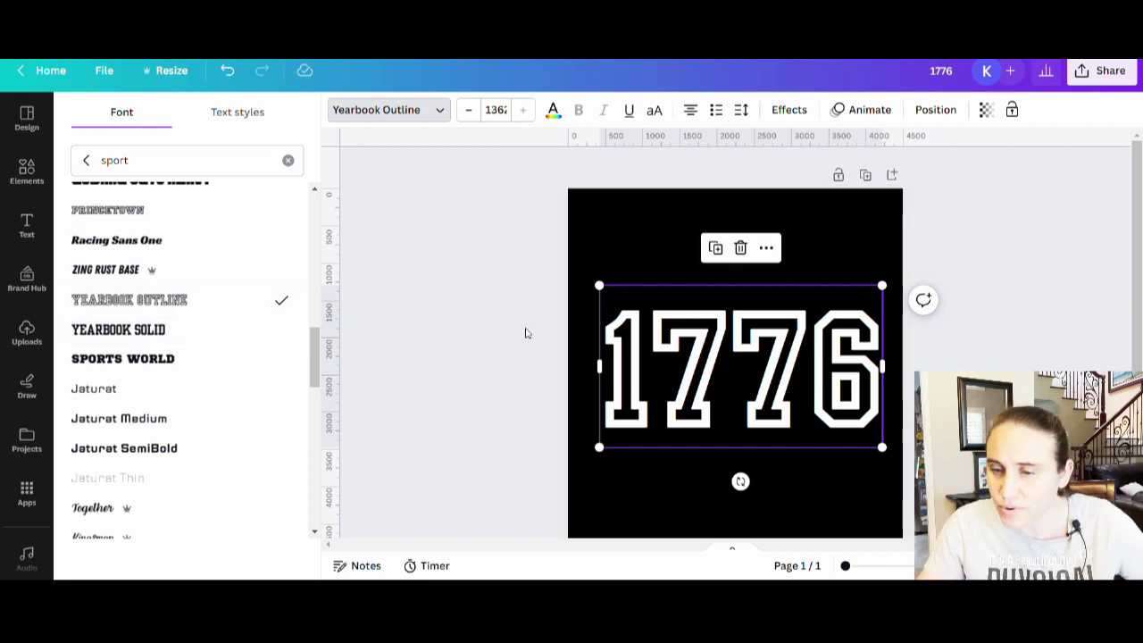
Set 1776 back to Yearbook Solid and apply the Hollow effect with a thinner outline
{"action": "left_click", "coordinate": [87, 329]}
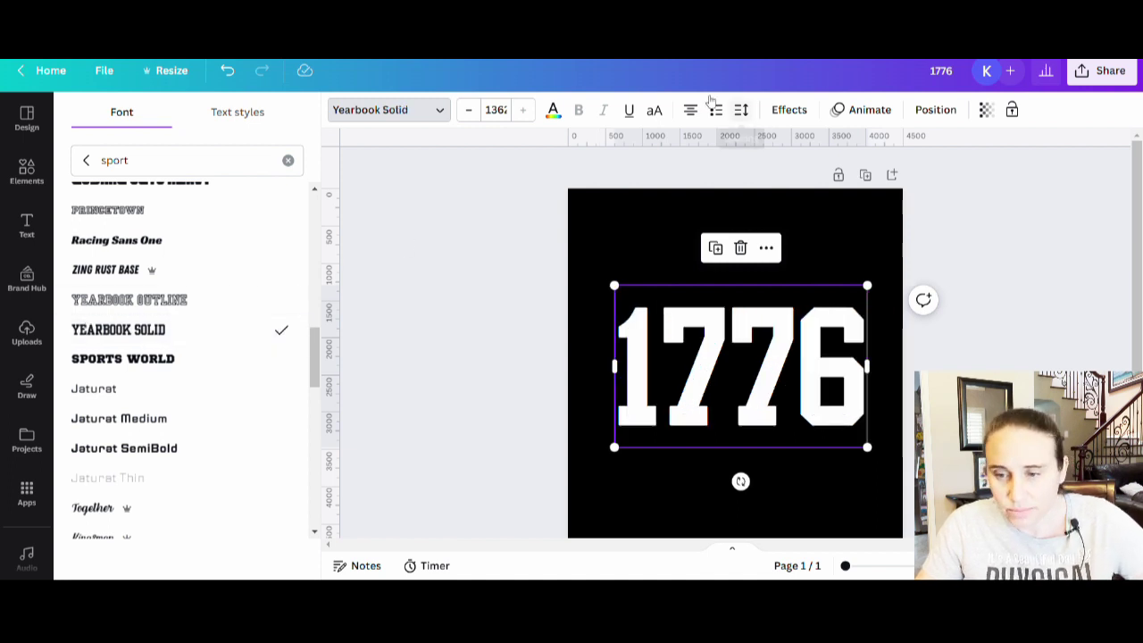
{"action": "left_click", "coordinate": [782, 110]}
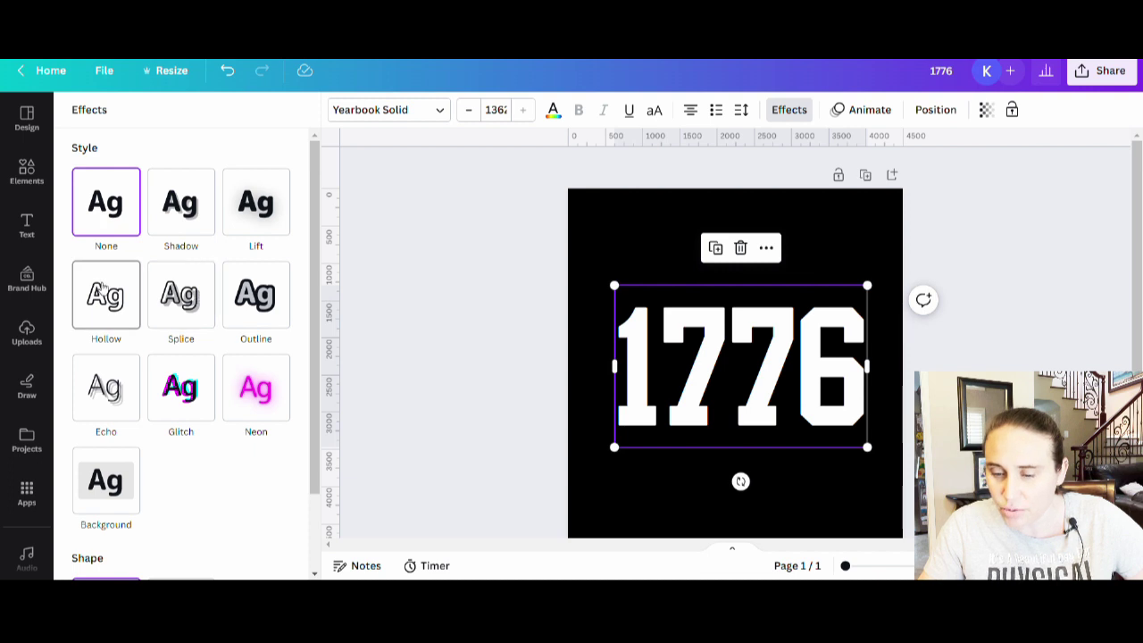
{"action": "left_click", "coordinate": [106, 297]}
{"action": "mouse_move", "coordinate": [179, 393]}
{"action": "left_mouse_down"}
{"action": "mouse_move", "coordinate": [258, 387]}
{"action": "mouse_move", "coordinate": [82, 388]}
{"action": "mouse_move", "coordinate": [202, 389]}
{"action": "mouse_move", "coordinate": [141, 390]}
{"action": "mouse_move", "coordinate": [158, 388]}
{"action": "left_mouse_up"}
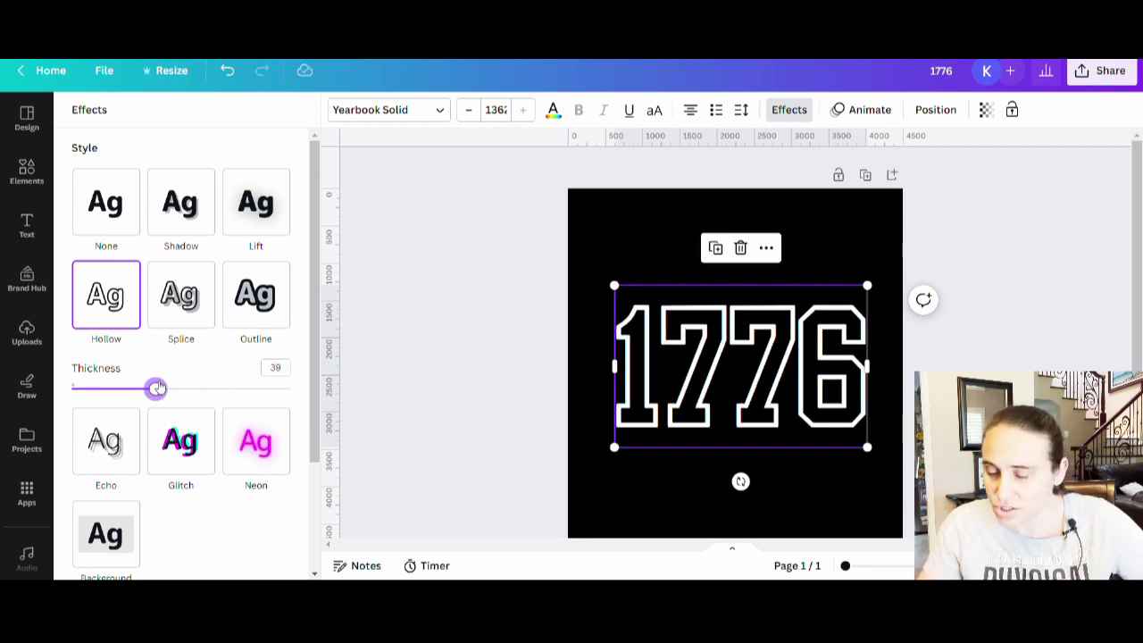
{"action": "left_click", "coordinate": [595, 492]}
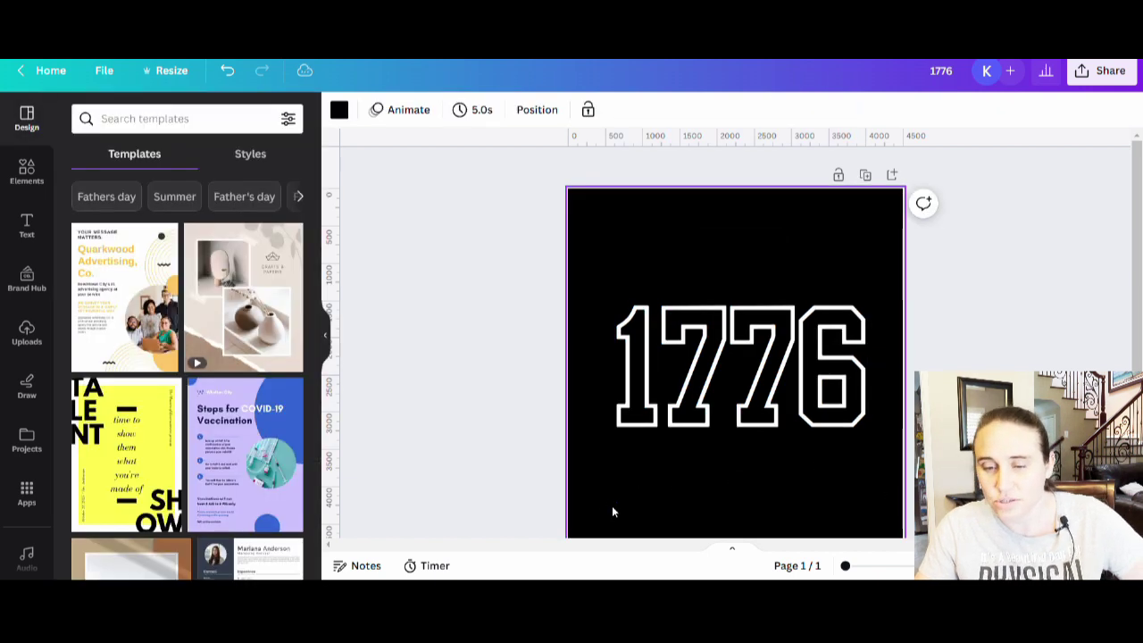
Move 1776 up toward the top of the page and enlarge it slightly
{"action": "left_click_drag", "start_coordinate": [760, 403], "coordinate": [730, 314]}
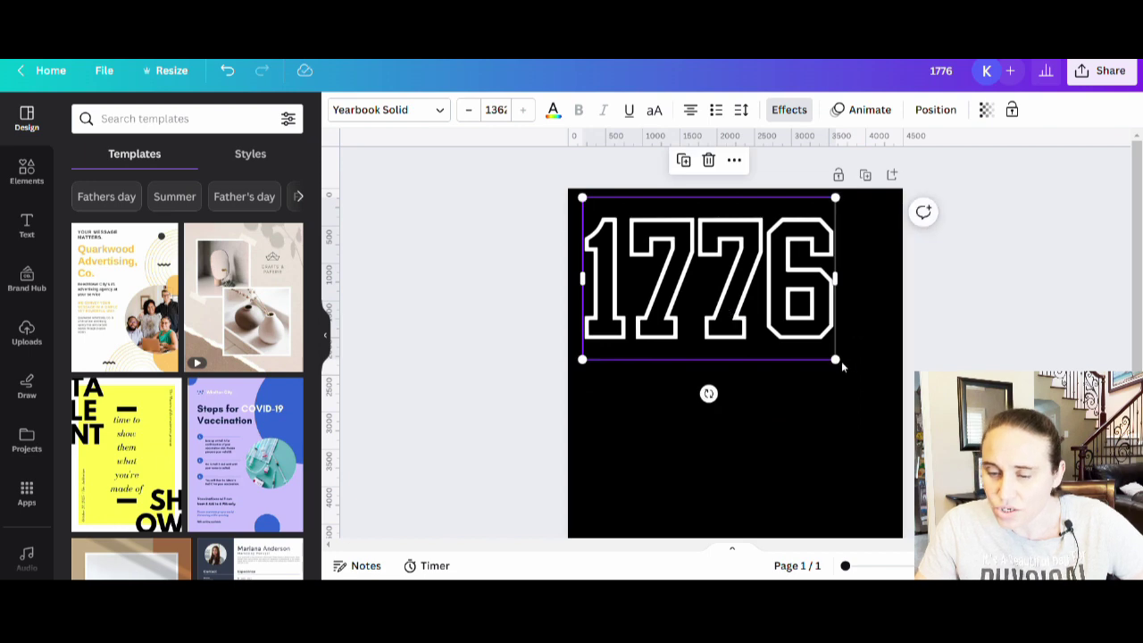
{"action": "left_click_drag", "start_coordinate": [841, 363], "coordinate": [885, 427]}
{"action": "left_click", "coordinate": [830, 497]}
{"action": "left_click_drag", "start_coordinate": [824, 373], "coordinate": [823, 358]}
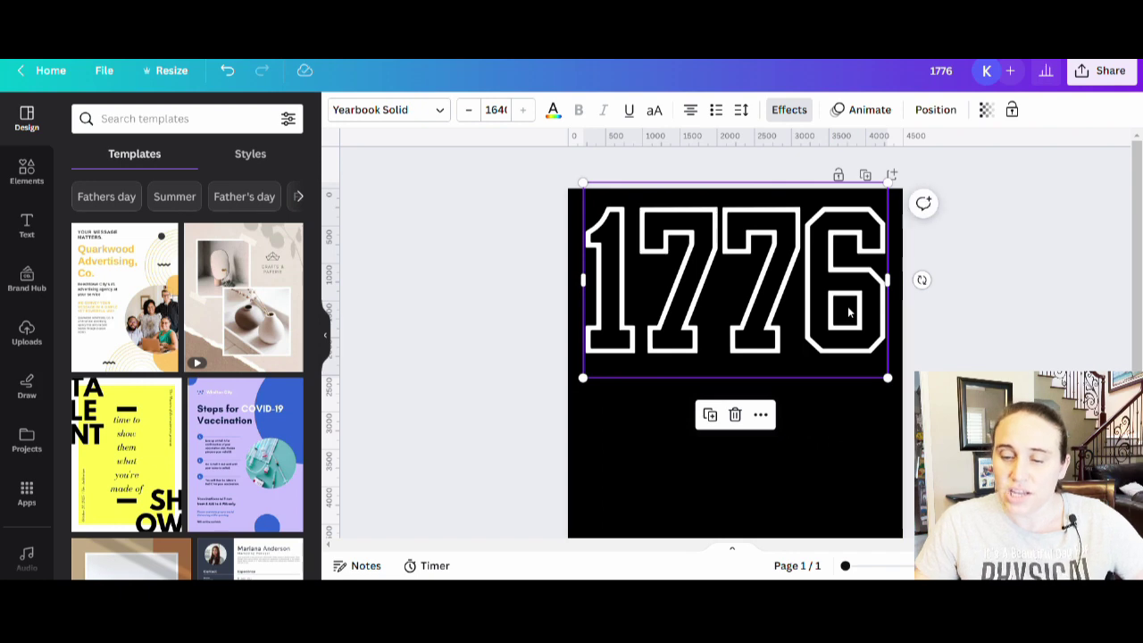
Colour the 1776 text red
{"action": "left_click", "coordinate": [782, 293]}
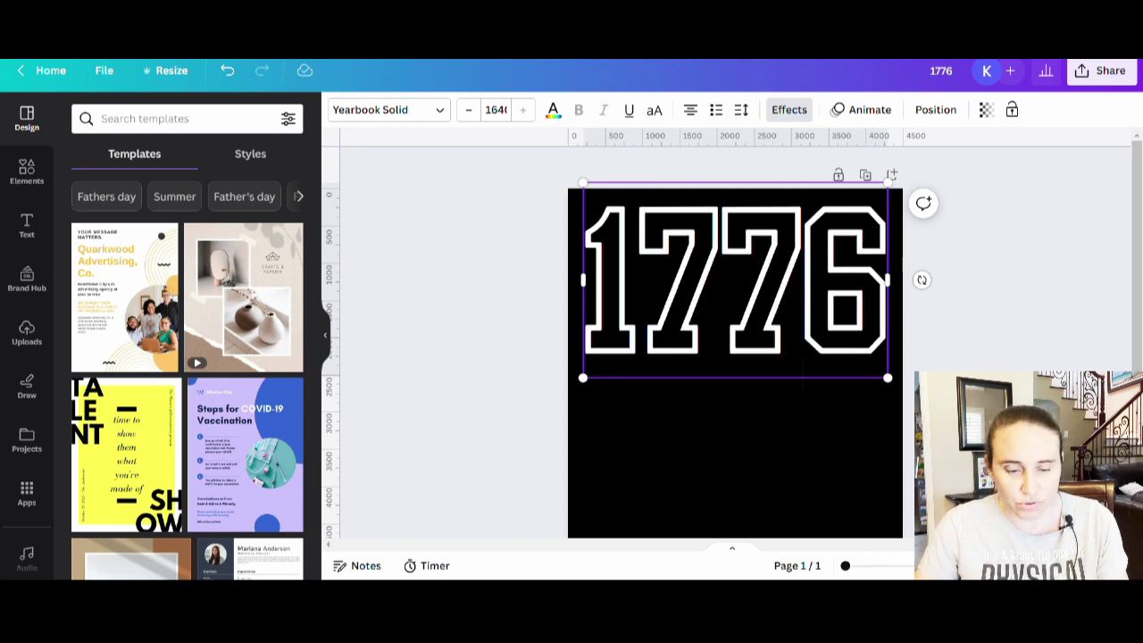
{"action": "left_click", "coordinate": [554, 110]}
{"action": "left_click", "coordinate": [100, 440]}
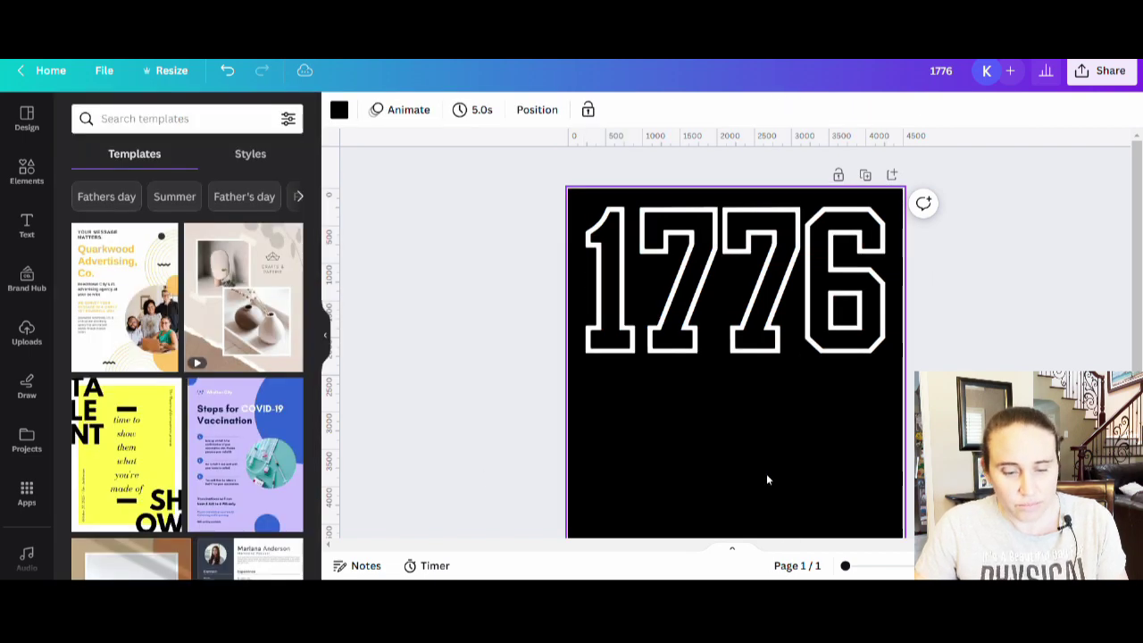
Recolour the hollow 1776 outline to the custom red #FA1D1D
{"action": "left_click", "coordinate": [732, 286]}
{"action": "left_click", "coordinate": [551, 110]}
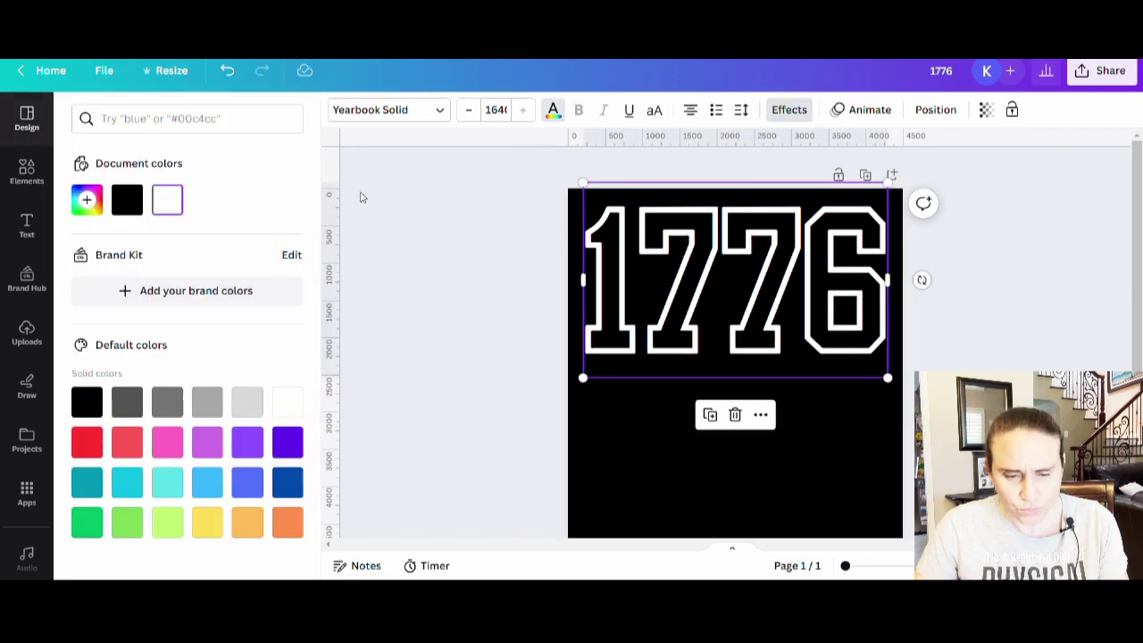
{"action": "left_click", "coordinate": [86, 442]}
{"action": "left_click", "coordinate": [94, 213]}
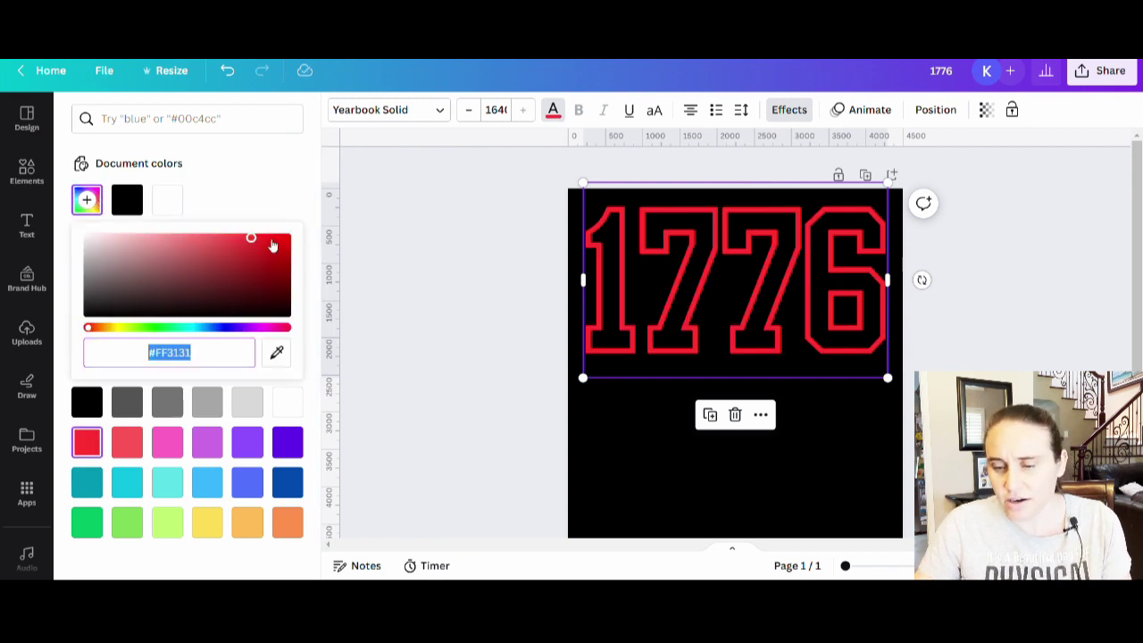
{"action": "left_click", "coordinate": [268, 239]}
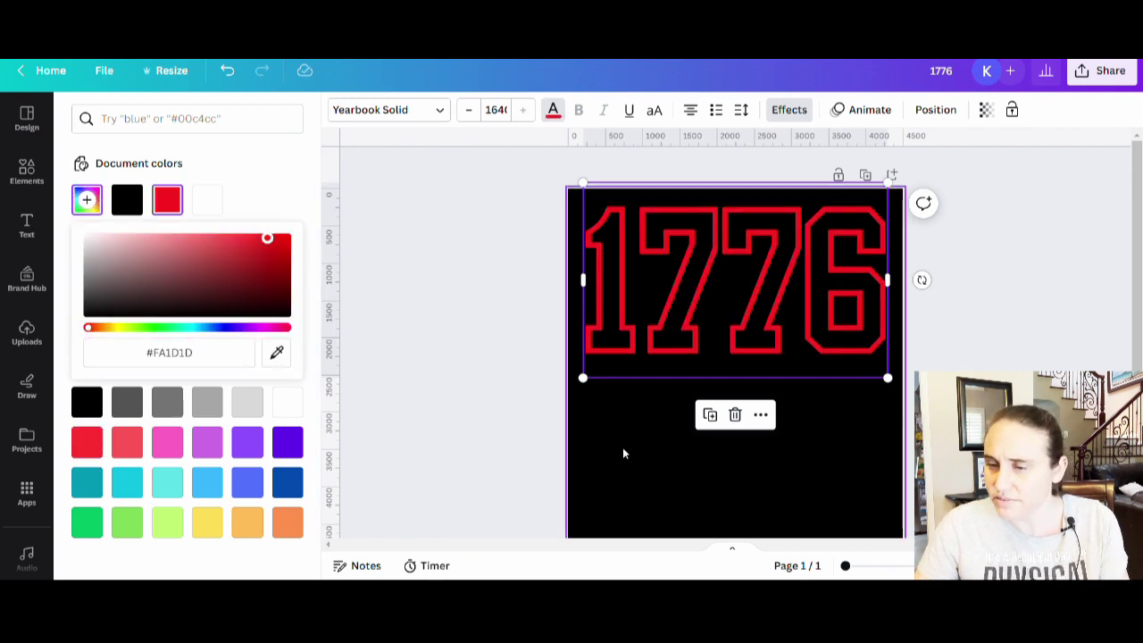
{"action": "left_click", "coordinate": [640, 485]}
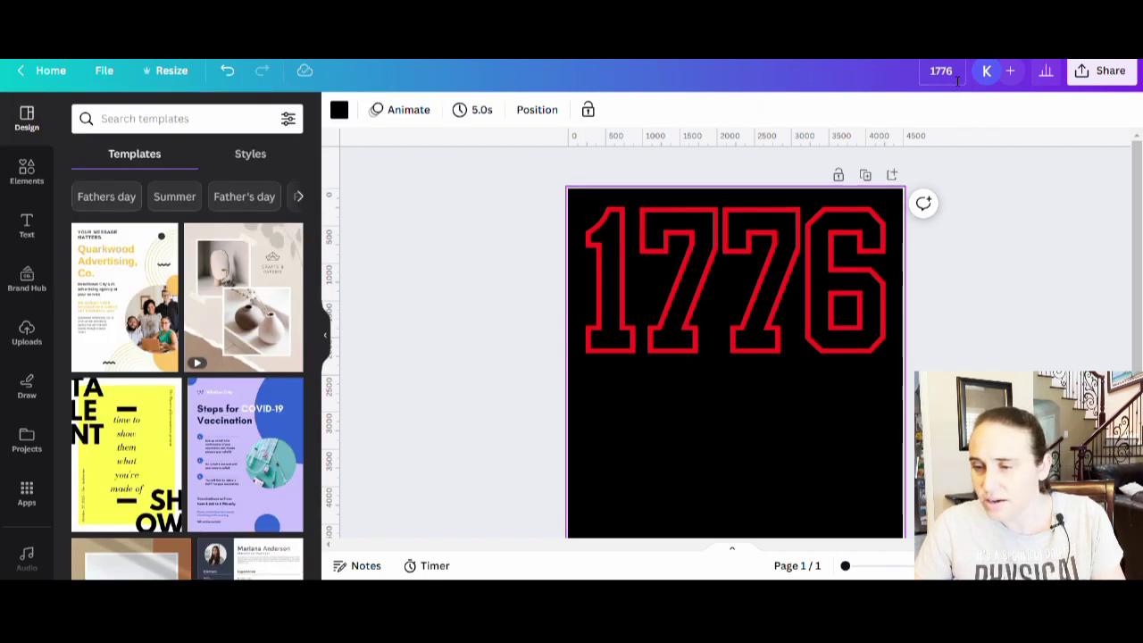
Rename the design '1776 red' and download it as a PNG with transparent background
{"action": "type", "text": "d"}
{"action": "left_click", "coordinate": [1083, 85]}
{"action": "left_click", "coordinate": [875, 450]}
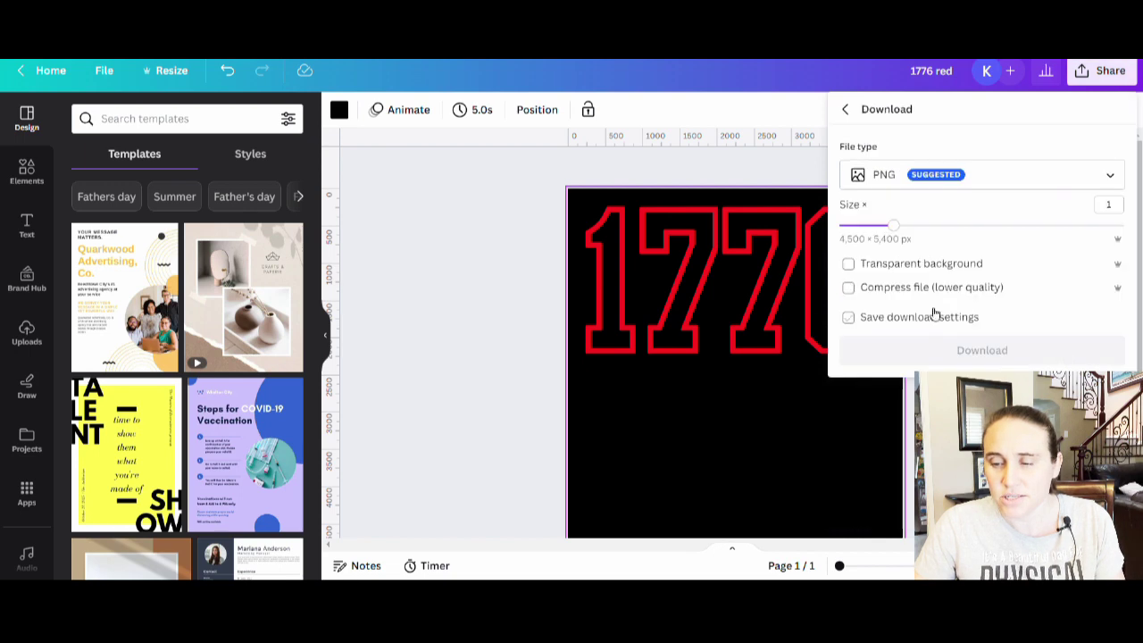
{"action": "left_click", "coordinate": [933, 261]}
{"action": "left_click", "coordinate": [920, 350]}
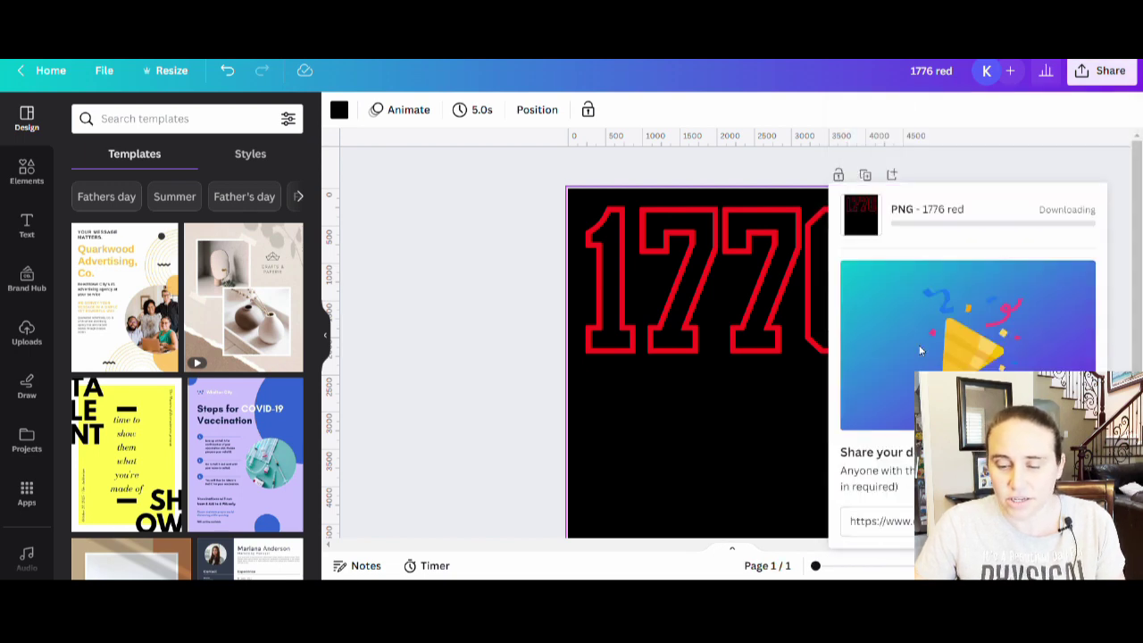
Recolour the 1776 outline to the custom blue #4465F8
{"action": "left_click", "coordinate": [474, 349]}
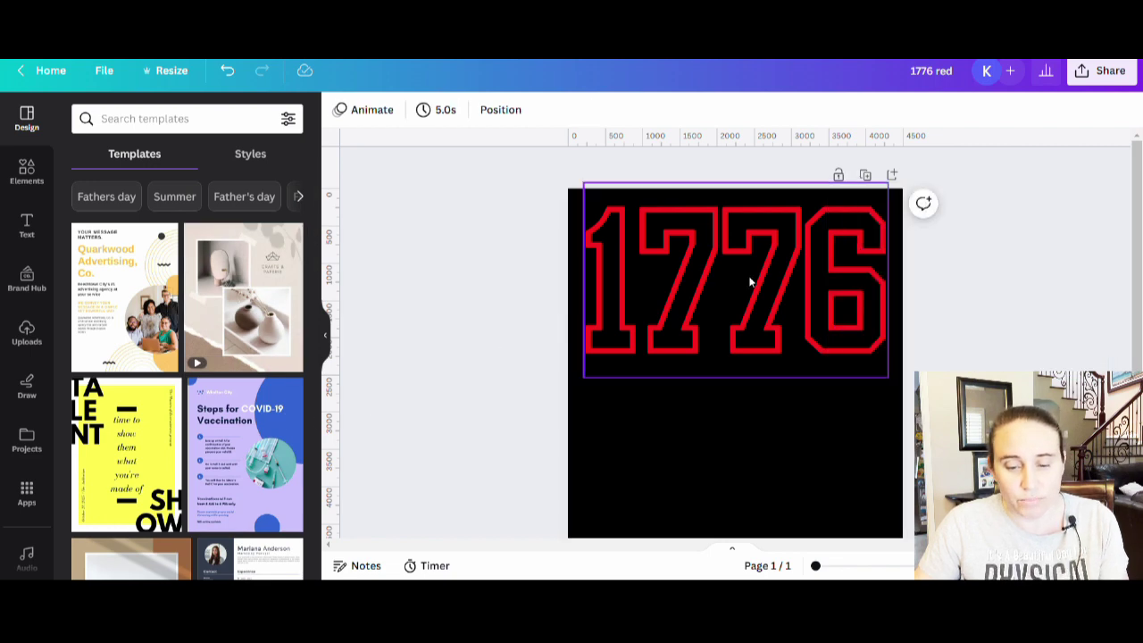
{"action": "left_click", "coordinate": [750, 285]}
{"action": "left_click", "coordinate": [553, 111]}
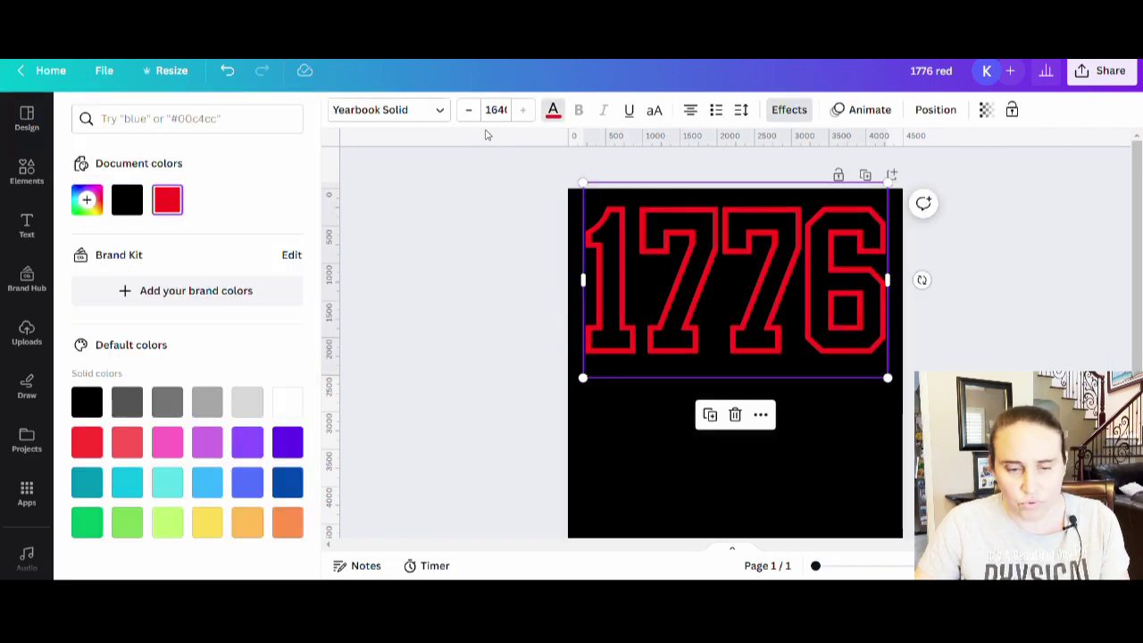
{"action": "left_click", "coordinate": [248, 483]}
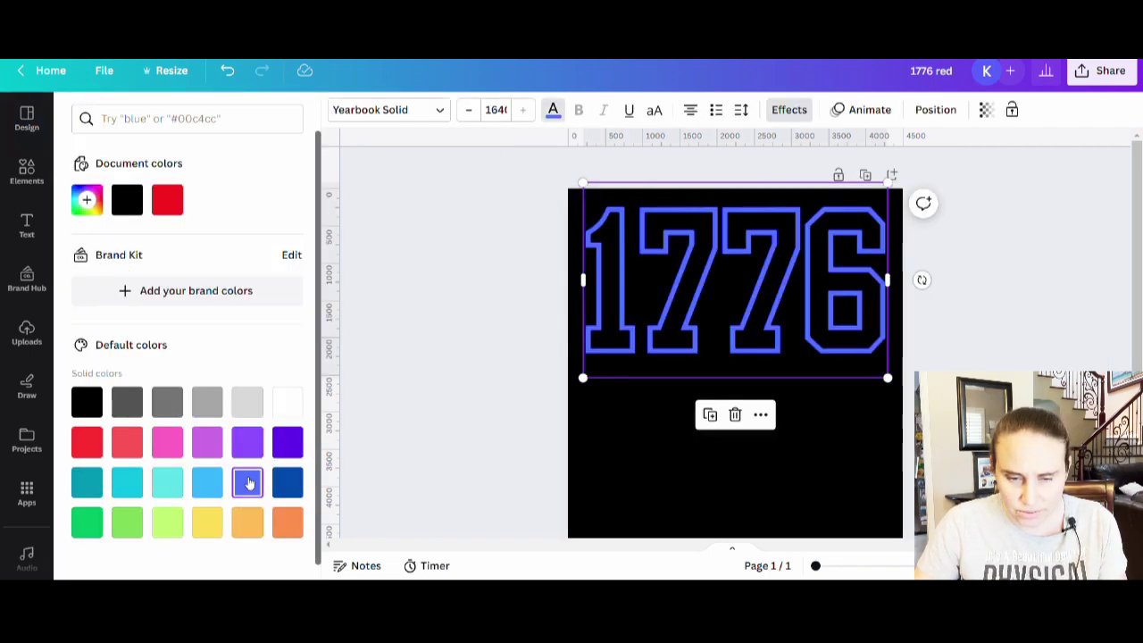
{"action": "left_click", "coordinate": [98, 209]}
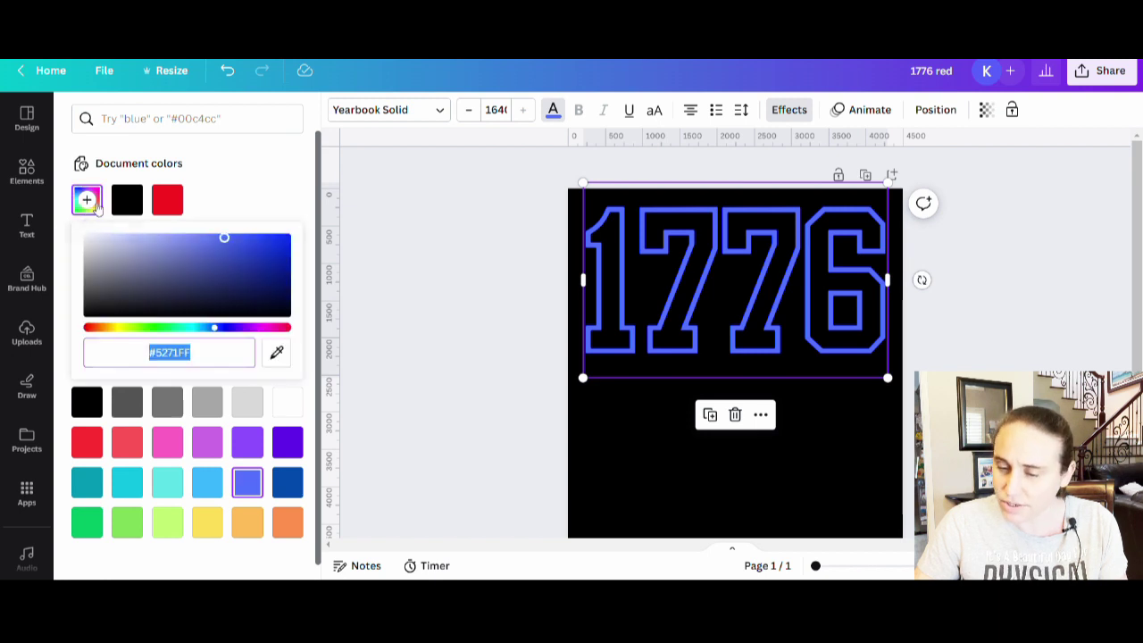
{"action": "left_click", "coordinate": [237, 242]}
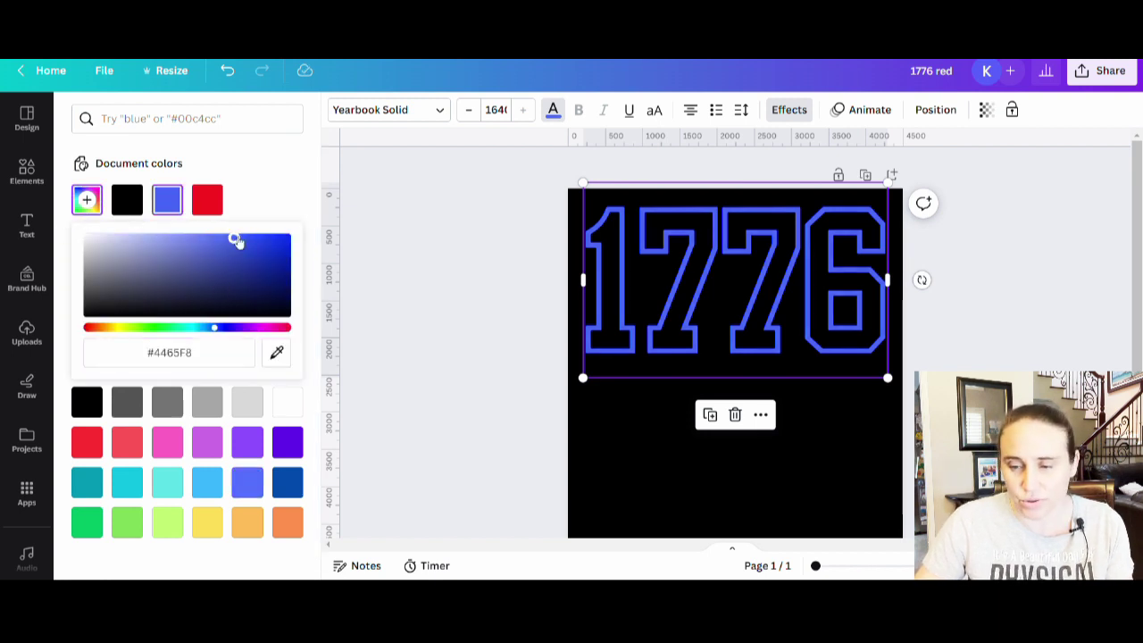
{"action": "left_click", "coordinate": [581, 438]}
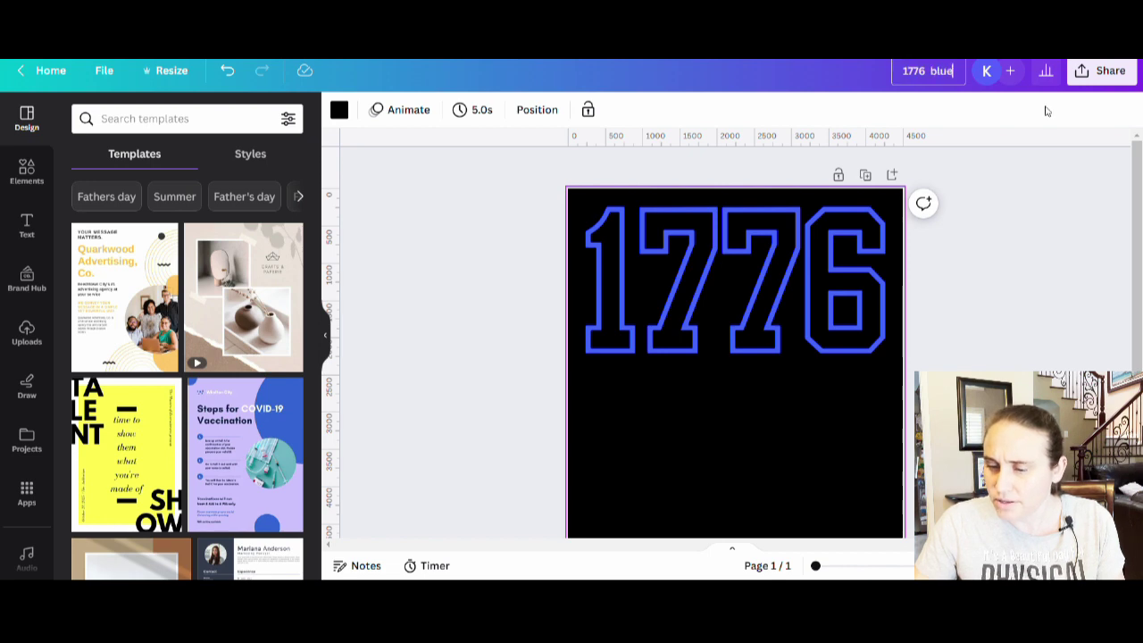
Download the '1776 blue' design as a PNG with transparent background
{"action": "left_click", "coordinate": [1111, 73]}
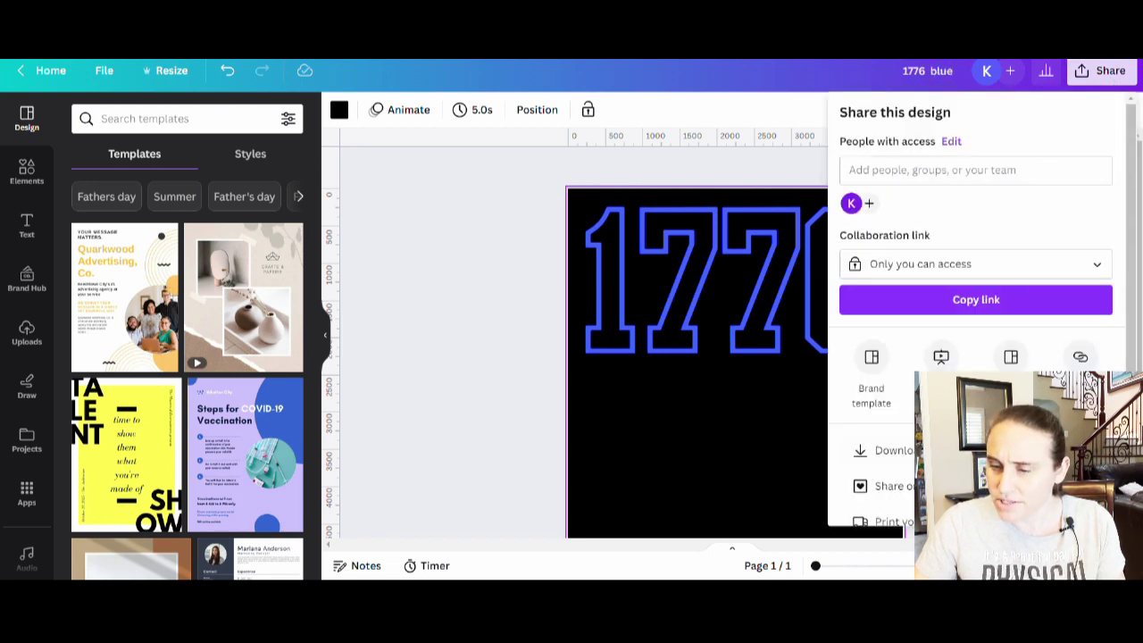
{"action": "left_click", "coordinate": [884, 450]}
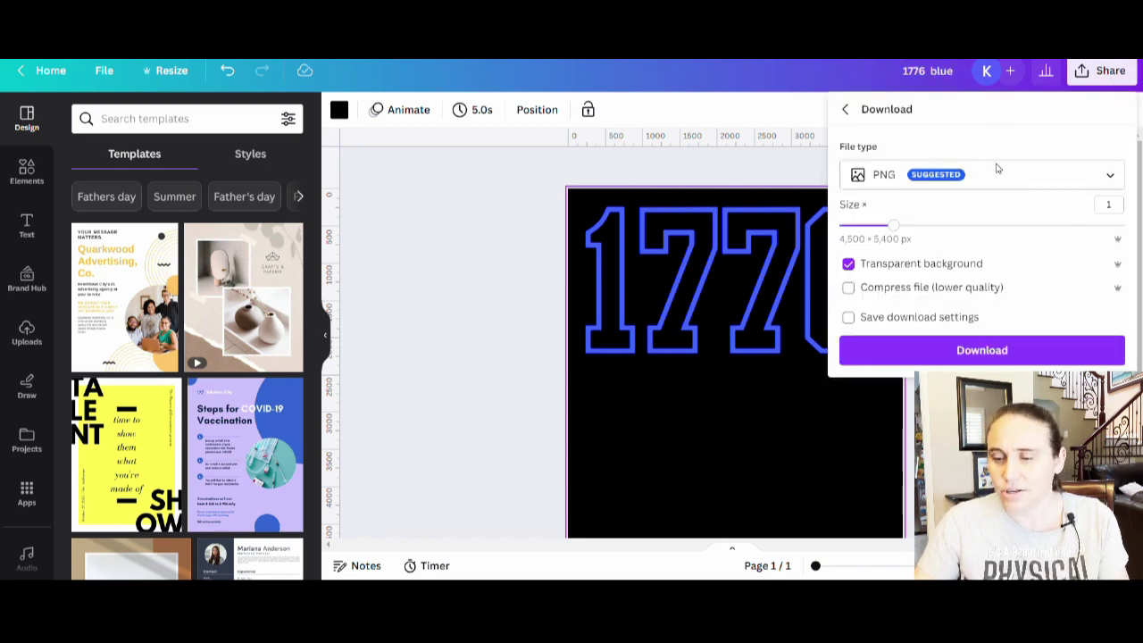
{"action": "left_click", "coordinate": [980, 343]}
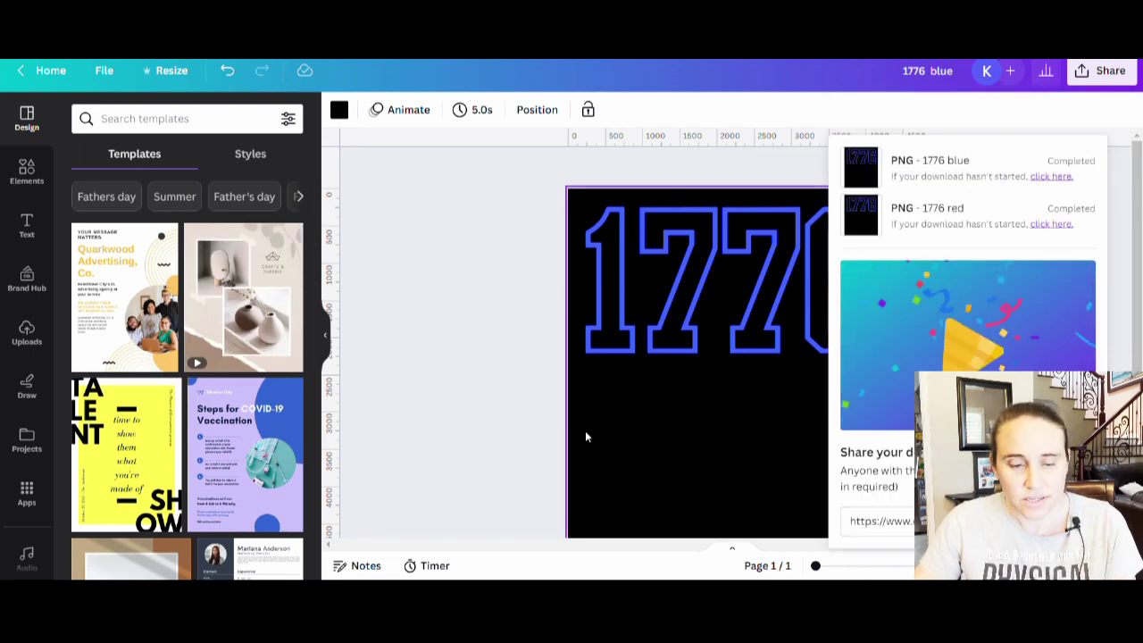
Insert the downloaded blue and red 1776 images from Uploads onto the page
{"action": "left_click", "coordinate": [407, 415]}
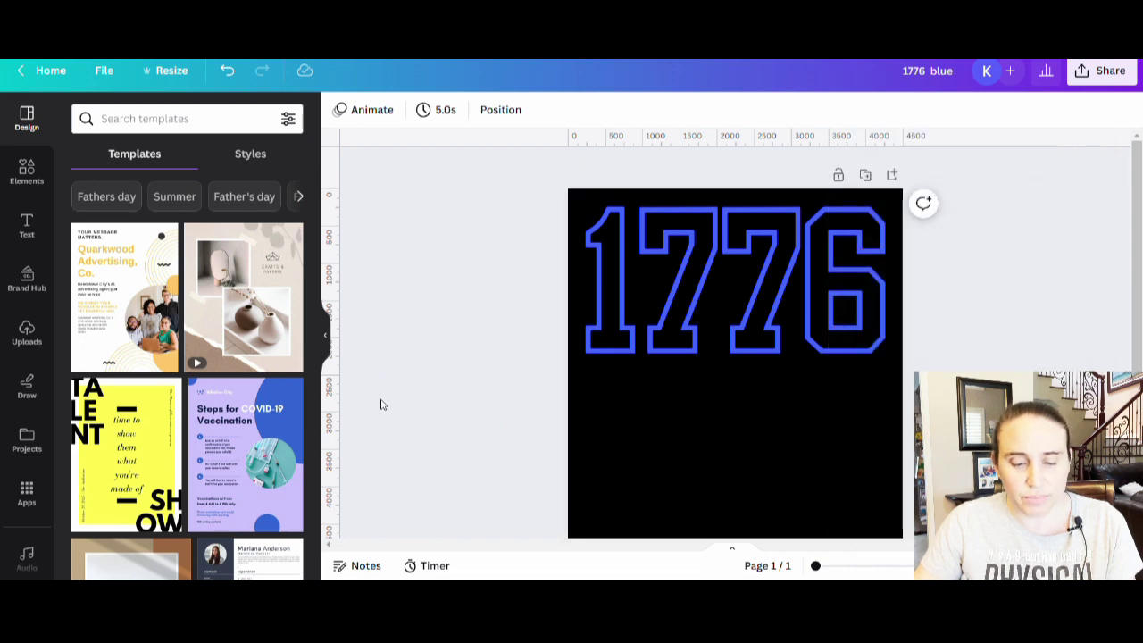
{"action": "left_click", "coordinate": [27, 332]}
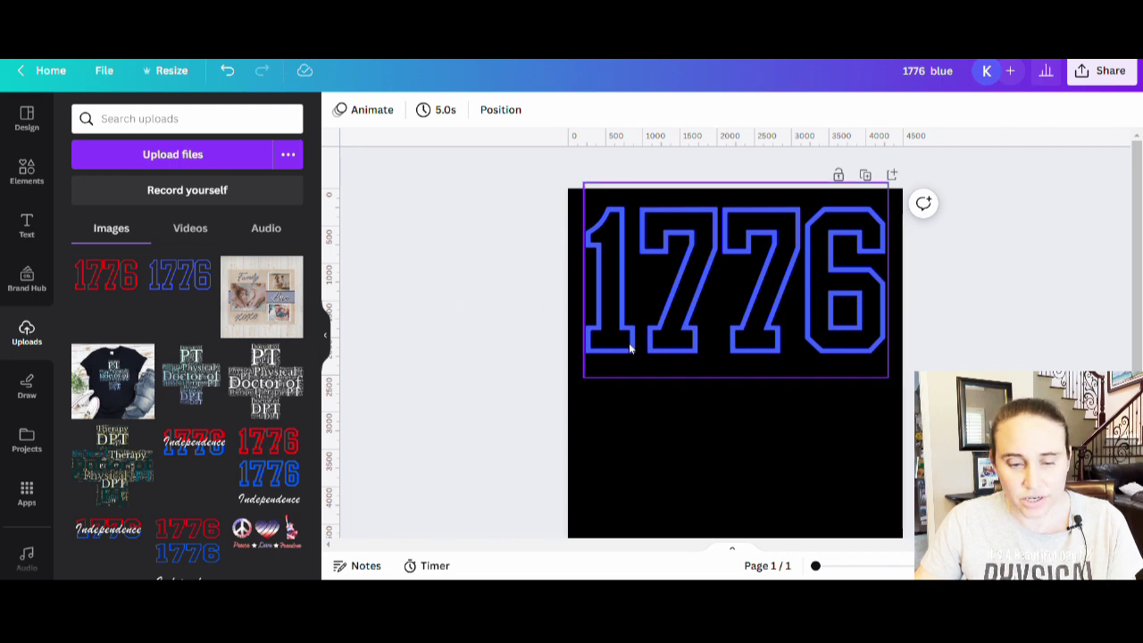
{"action": "left_click", "coordinate": [161, 293]}
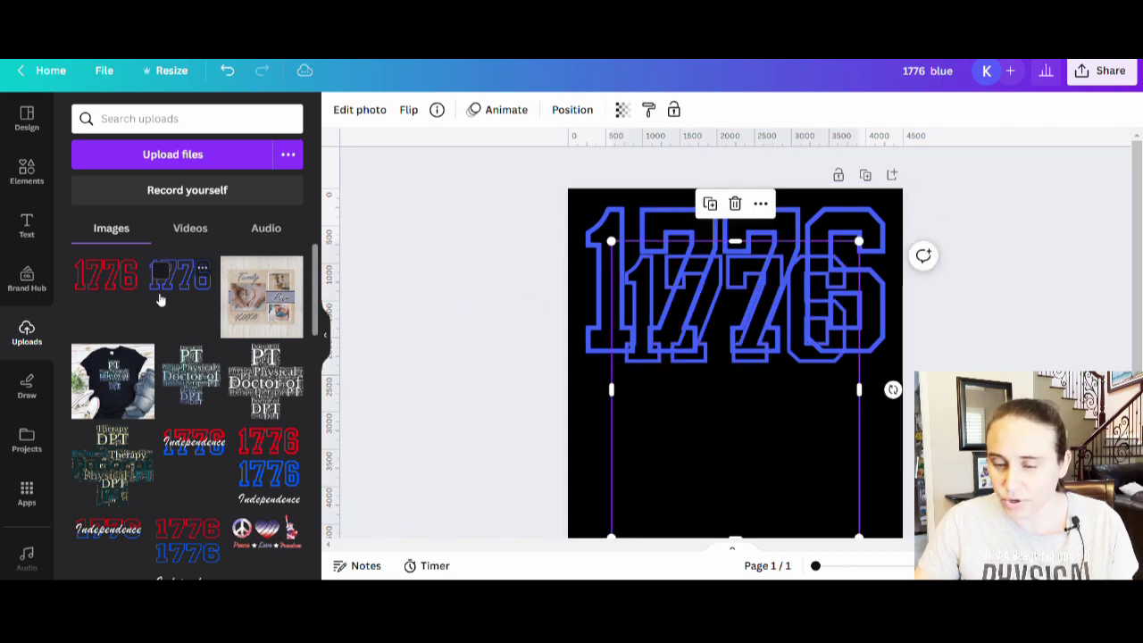
{"action": "left_click", "coordinate": [102, 302]}
{"action": "left_click", "coordinate": [327, 338]}
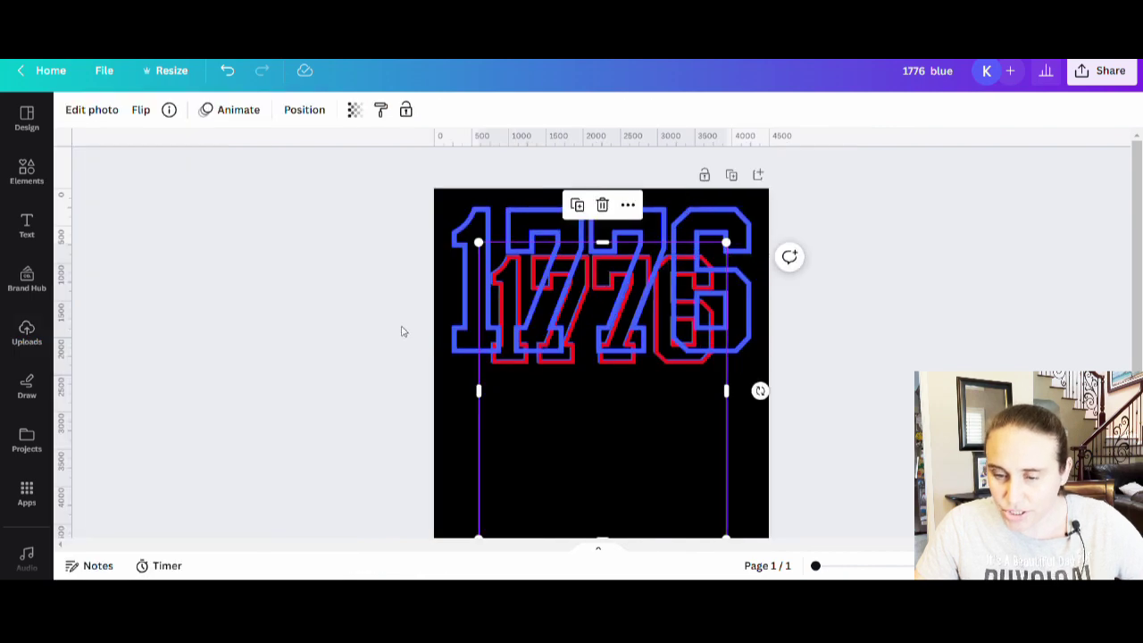
Position the red 1776 image below the blue one on the page
{"action": "scroll", "coordinate": [401, 330], "scroll_direction": "down", "scroll_amount": 2}
{"action": "left_click_drag", "start_coordinate": [643, 309], "coordinate": [630, 501]}
{"action": "left_click", "coordinate": [732, 283]}
{"action": "left_click_drag", "start_coordinate": [732, 283], "coordinate": [766, 254]}
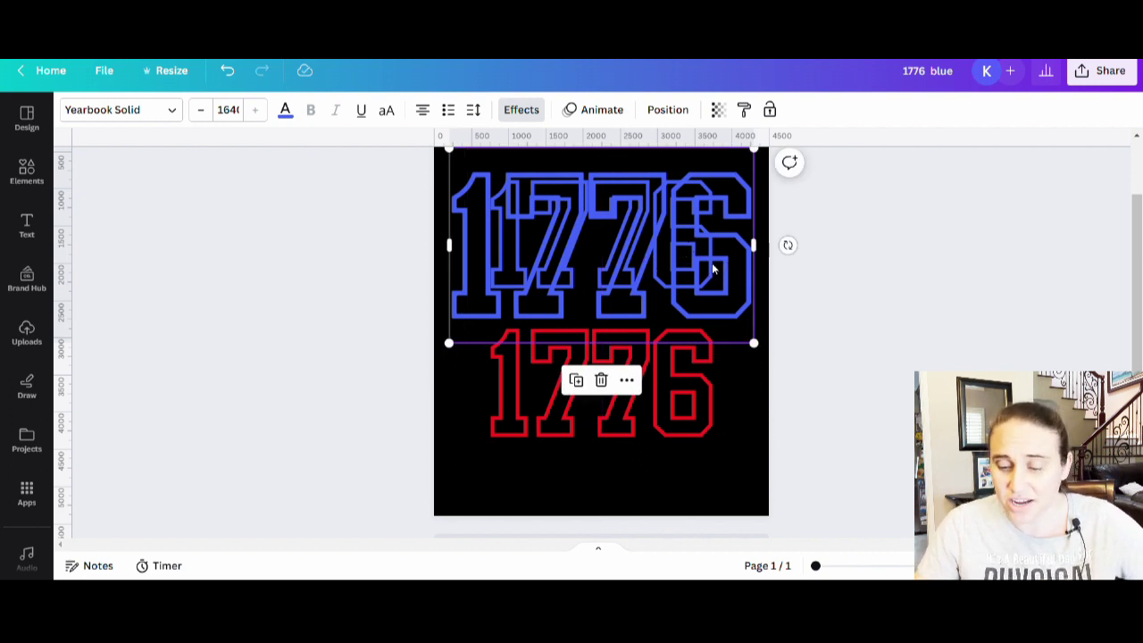
{"action": "scroll", "coordinate": [679, 285], "scroll_direction": "down", "scroll_amount": 2}
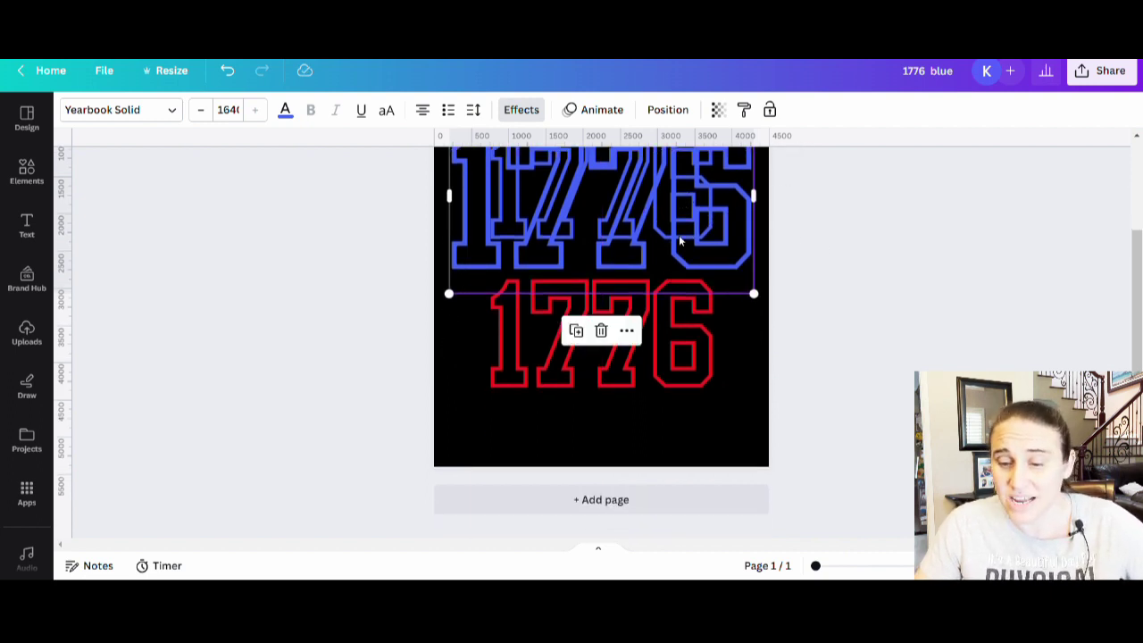
Add a blank second page to the design
{"action": "left_click", "coordinate": [756, 505]}
{"action": "scroll", "coordinate": [597, 397], "scroll_direction": "up", "scroll_amount": 3}
{"action": "scroll", "coordinate": [632, 388], "scroll_direction": "up", "scroll_amount": 6}
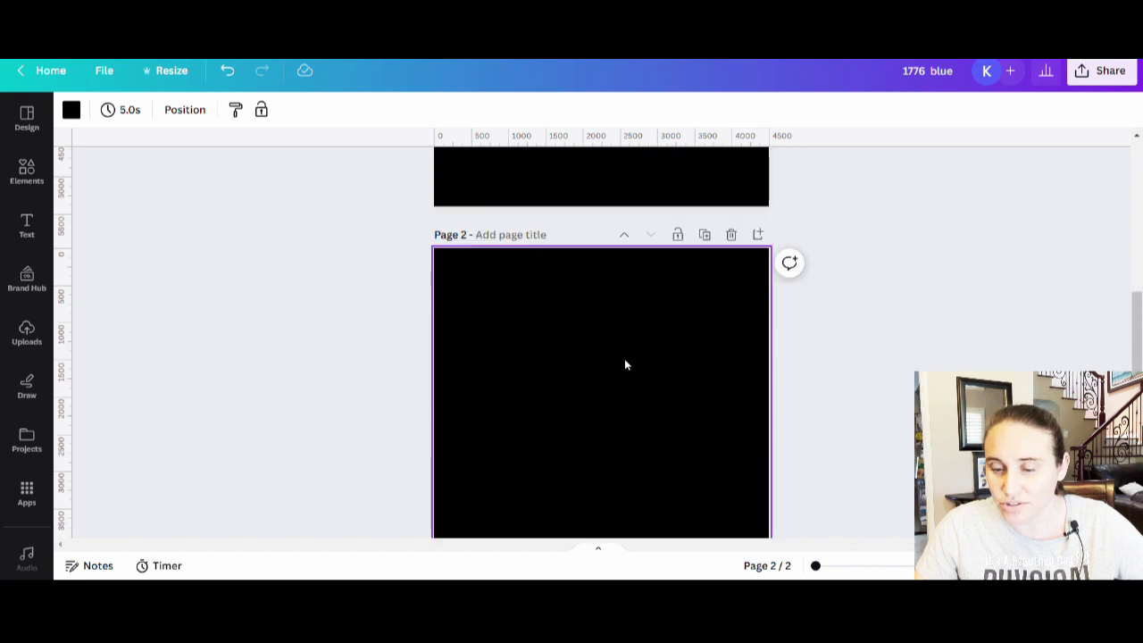
{"action": "left_click_drag", "start_coordinate": [649, 281], "coordinate": [679, 190]}
Drag the red and blue 1776 images down onto page 2, slightly offset
{"action": "left_click", "coordinate": [707, 332]}
{"action": "scroll", "coordinate": [678, 268], "scroll_direction": "down", "scroll_amount": 2}
{"action": "left_click_drag", "start_coordinate": [679, 264], "coordinate": [666, 394]}
{"action": "scroll", "coordinate": [656, 375], "scroll_direction": "up", "scroll_amount": 3}
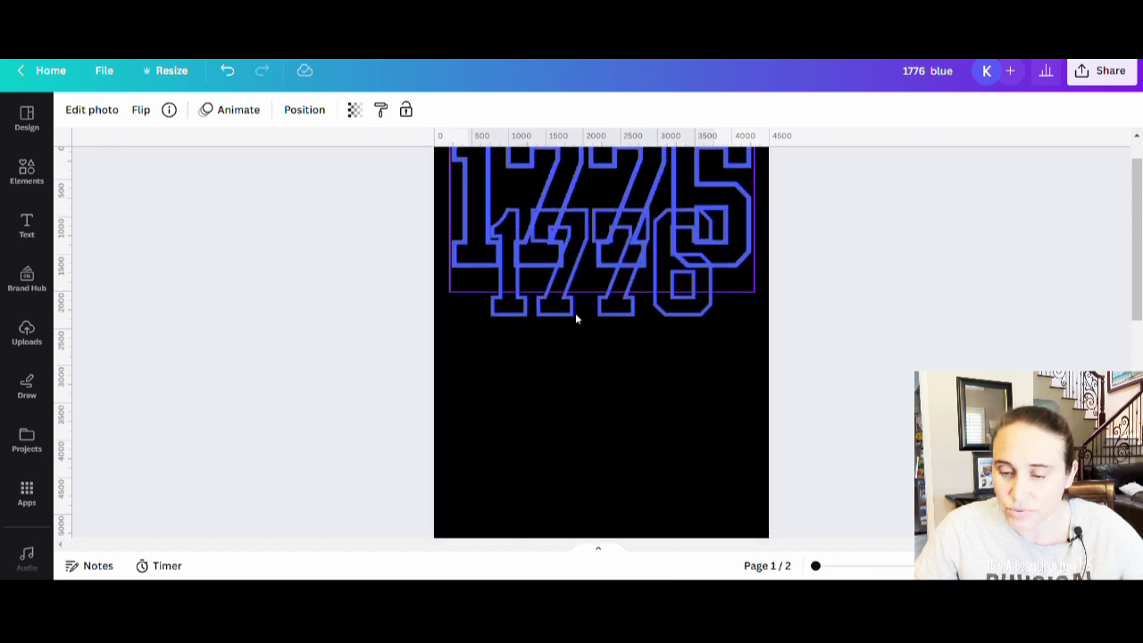
{"action": "left_click", "coordinate": [644, 453]}
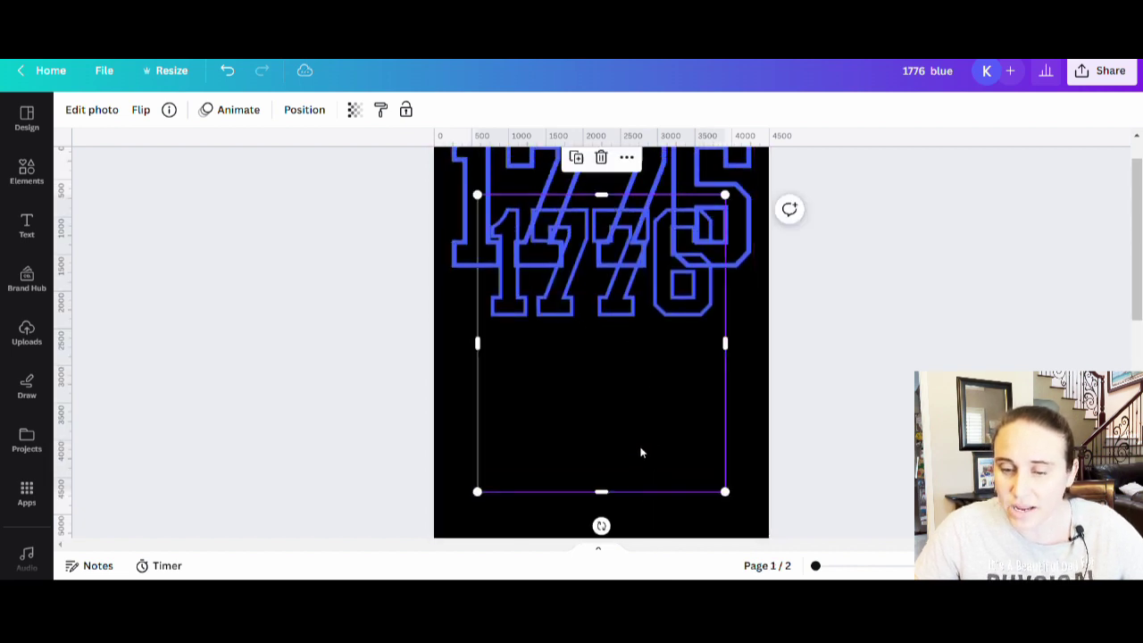
{"action": "left_click_drag", "start_coordinate": [664, 398], "coordinate": [654, 572]}
{"action": "scroll", "coordinate": [661, 196], "scroll_direction": "down", "scroll_amount": 3}
{"action": "left_click_drag", "start_coordinate": [609, 223], "coordinate": [637, 497]}
Move the red 1776 to the top of page 2 and crop empty space below both images
{"action": "scroll", "coordinate": [679, 168], "scroll_direction": "down", "scroll_amount": 3}
{"action": "scroll", "coordinate": [891, 286], "scroll_direction": "up", "scroll_amount": 1}
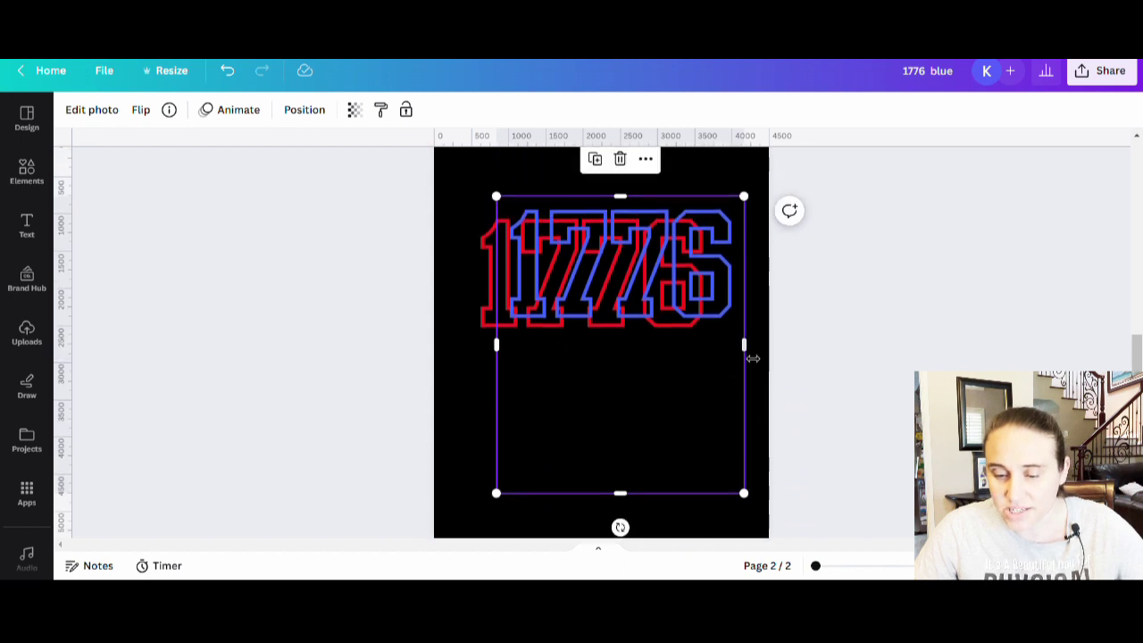
{"action": "left_click_drag", "start_coordinate": [674, 298], "coordinate": [659, 426]}
{"action": "left_click_drag", "start_coordinate": [633, 220], "coordinate": [641, 175]}
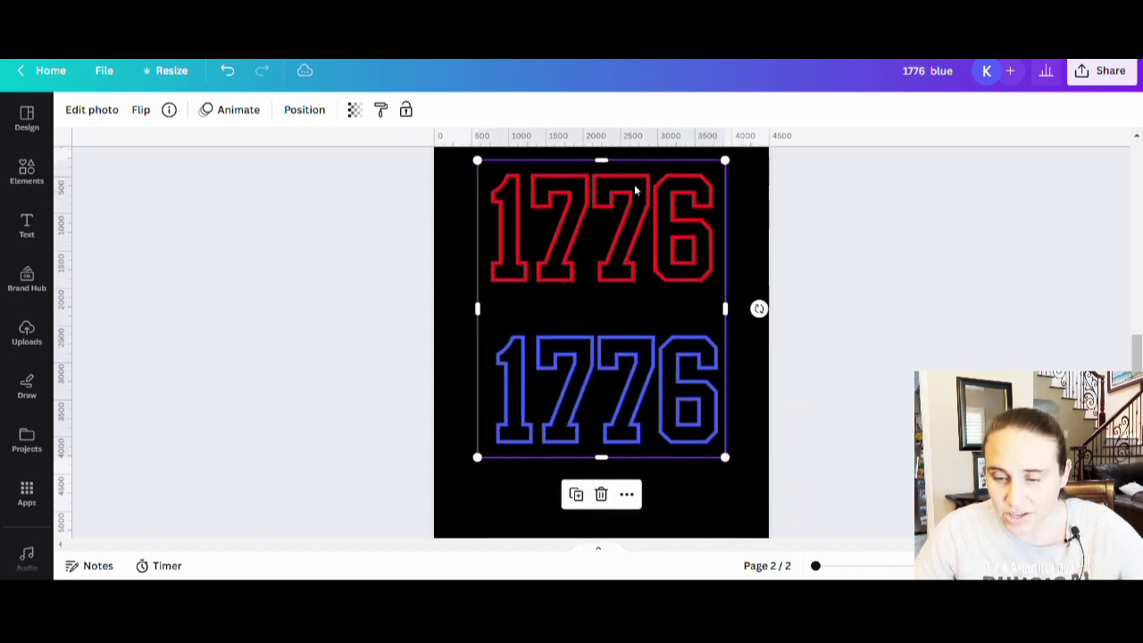
{"action": "left_click_drag", "start_coordinate": [609, 459], "coordinate": [640, 310]}
{"action": "left_click", "coordinate": [638, 396]}
{"action": "scroll", "coordinate": [634, 446], "scroll_direction": "down", "scroll_amount": 2}
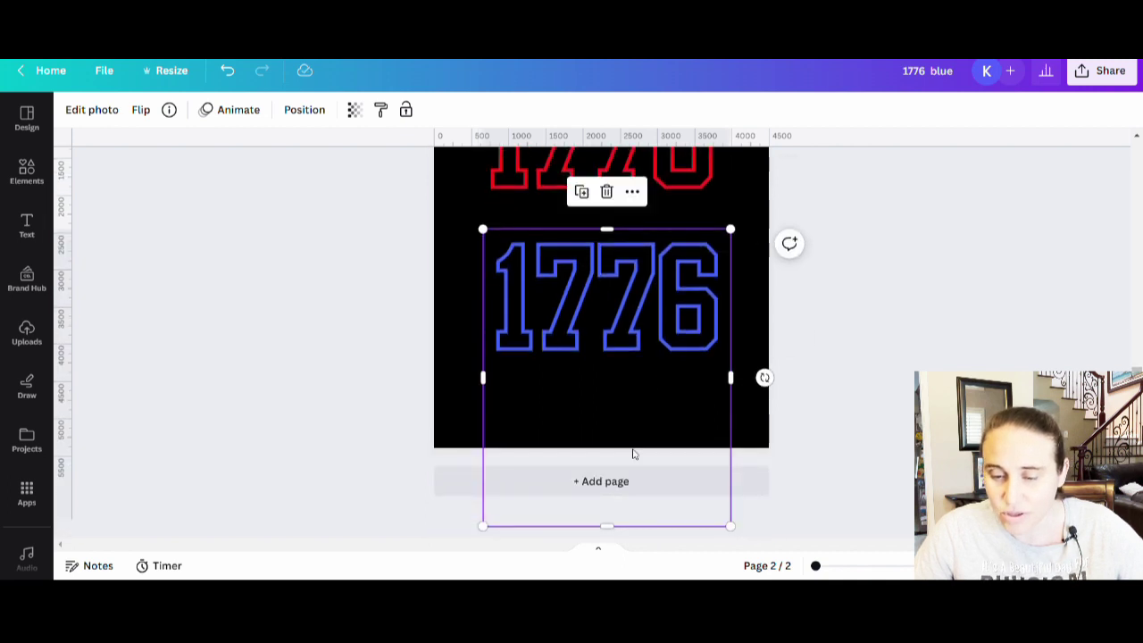
{"action": "left_click_drag", "start_coordinate": [618, 534], "coordinate": [651, 385]}
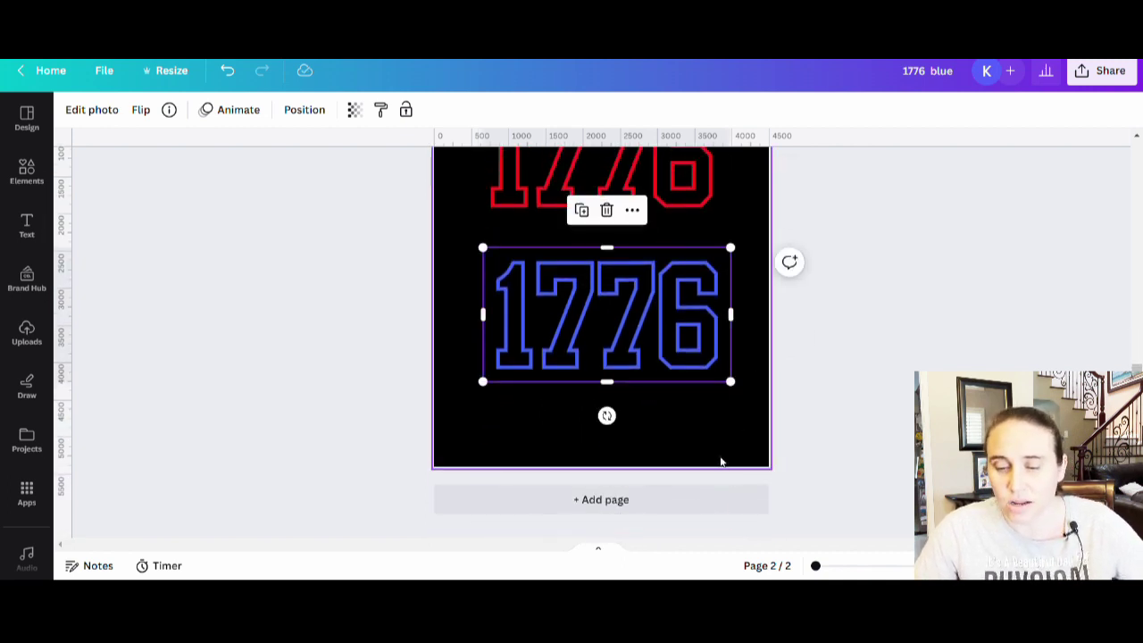
{"action": "left_click", "coordinate": [720, 462]}
{"action": "scroll", "coordinate": [709, 300], "scroll_direction": "up", "scroll_amount": 3}
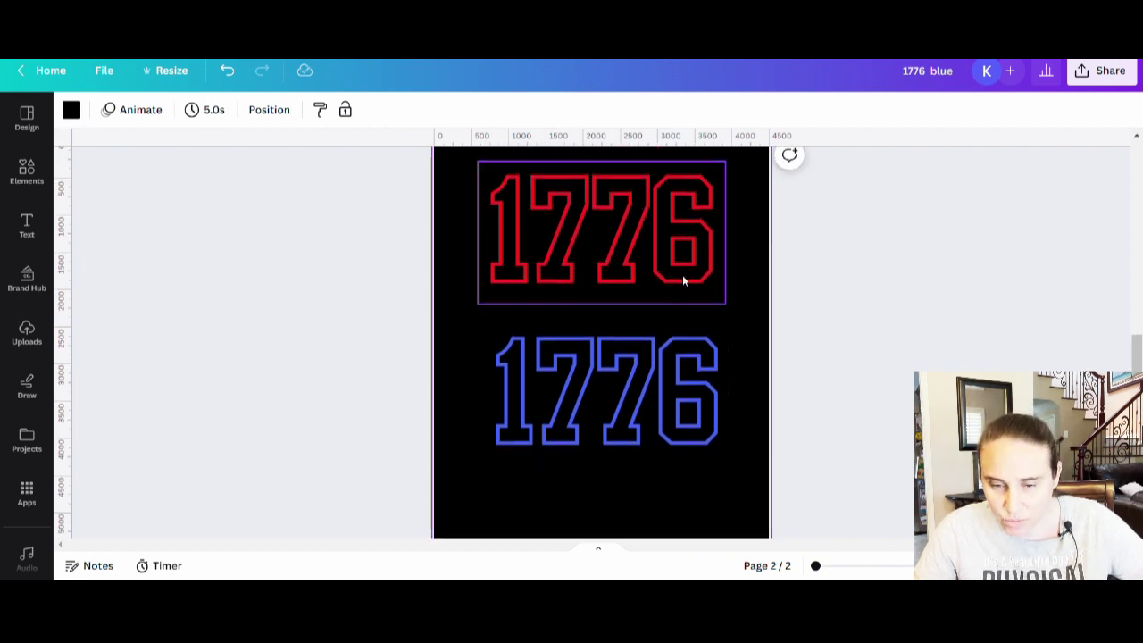
Enlarge the red and blue 1776 images to the full 4500 px page width
{"action": "left_click_drag", "start_coordinate": [671, 339], "coordinate": [630, 319]}
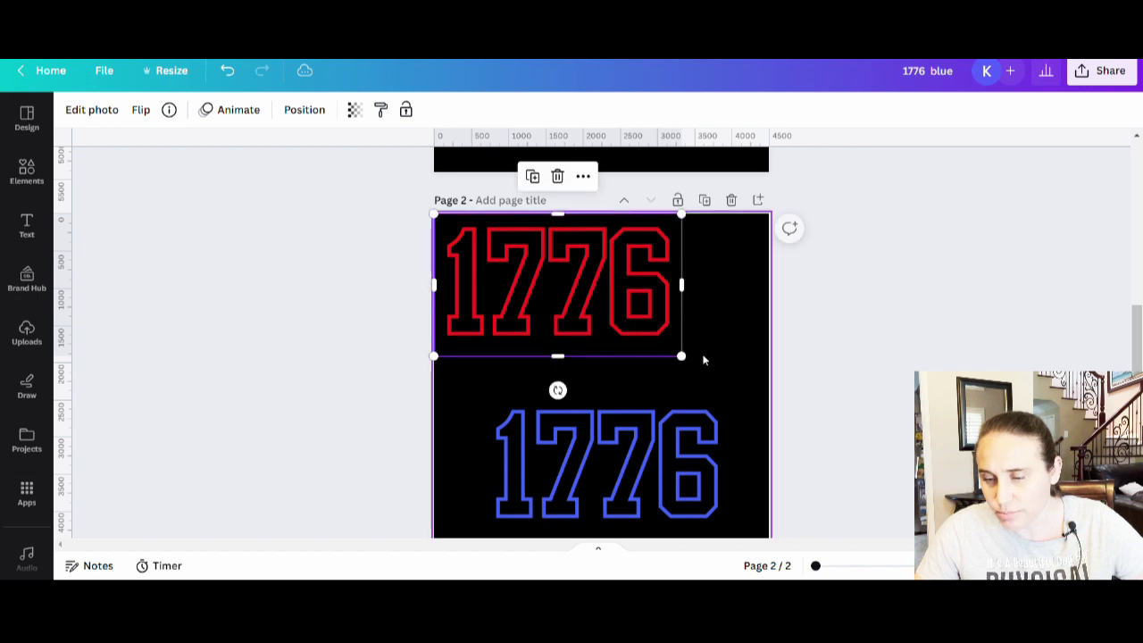
{"action": "left_click_drag", "start_coordinate": [683, 358], "coordinate": [768, 428]}
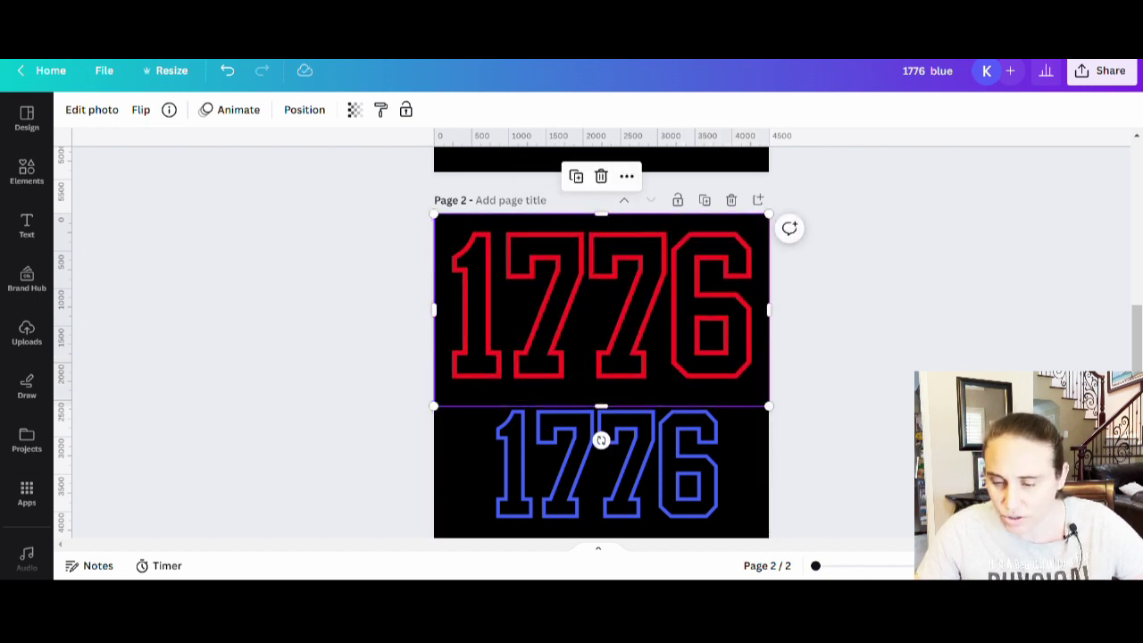
{"action": "scroll", "coordinate": [632, 462], "scroll_direction": "down", "scroll_amount": 2}
{"action": "left_click_drag", "start_coordinate": [634, 414], "coordinate": [586, 426]}
{"action": "left_click_drag", "start_coordinate": [682, 466], "coordinate": [758, 548]}
{"action": "left_click", "coordinate": [860, 393]}
{"action": "scroll", "coordinate": [675, 534], "scroll_direction": "up", "scroll_amount": 2}
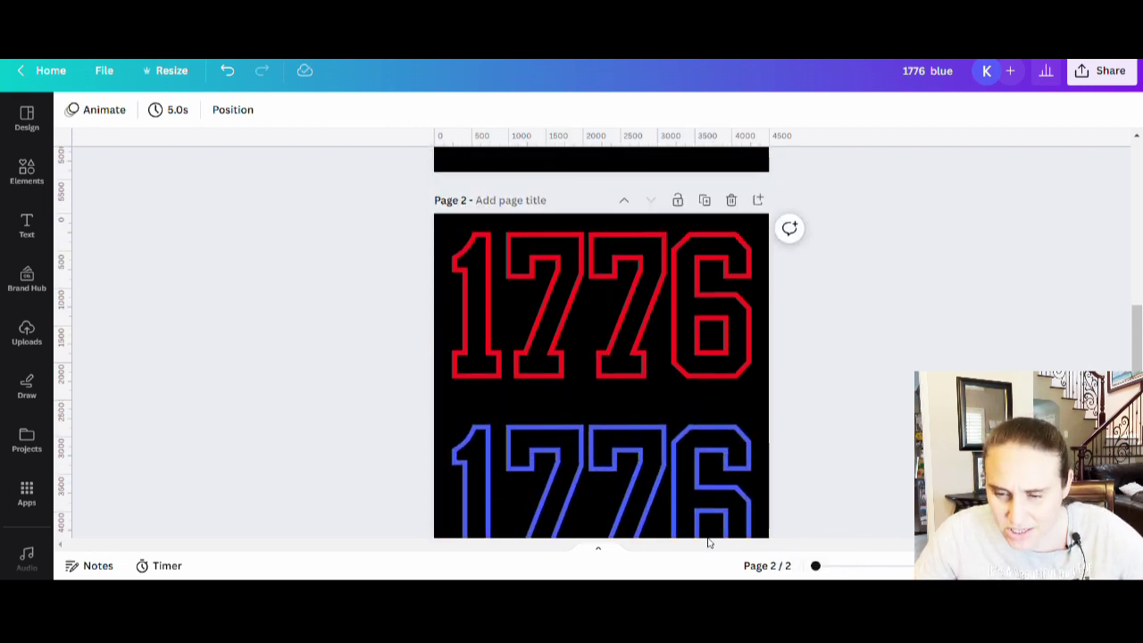
Move the blue 1776 up over the red one and crop it to its lower half
{"action": "left_click", "coordinate": [629, 517]}
{"action": "left_click_drag", "start_coordinate": [630, 517], "coordinate": [631, 326]}
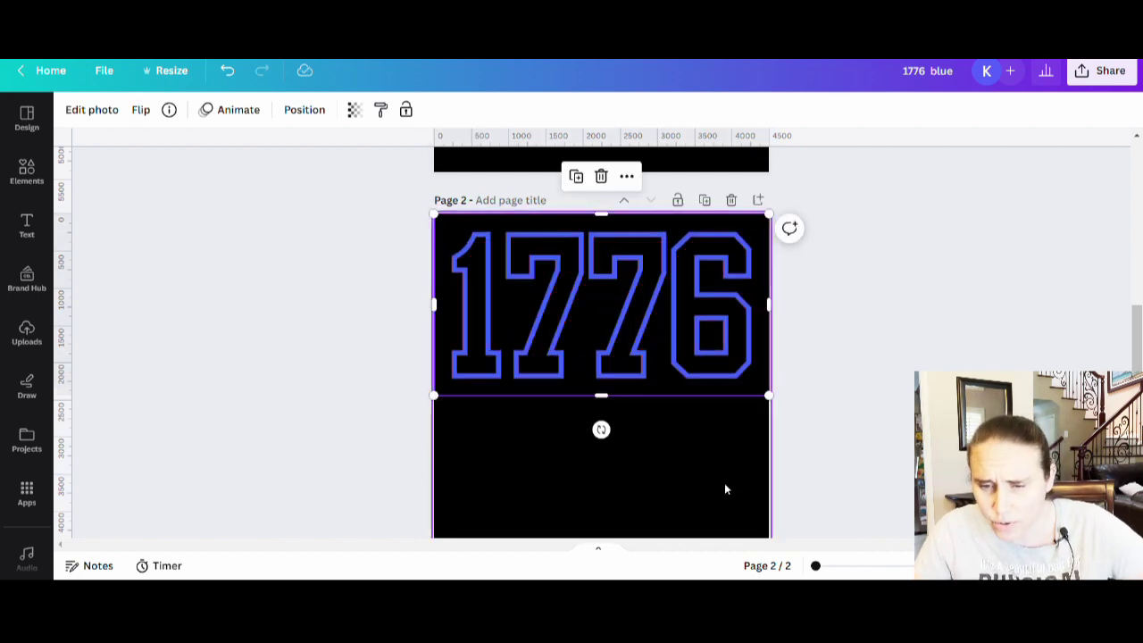
{"action": "left_click", "coordinate": [725, 487]}
{"action": "left_click", "coordinate": [642, 284]}
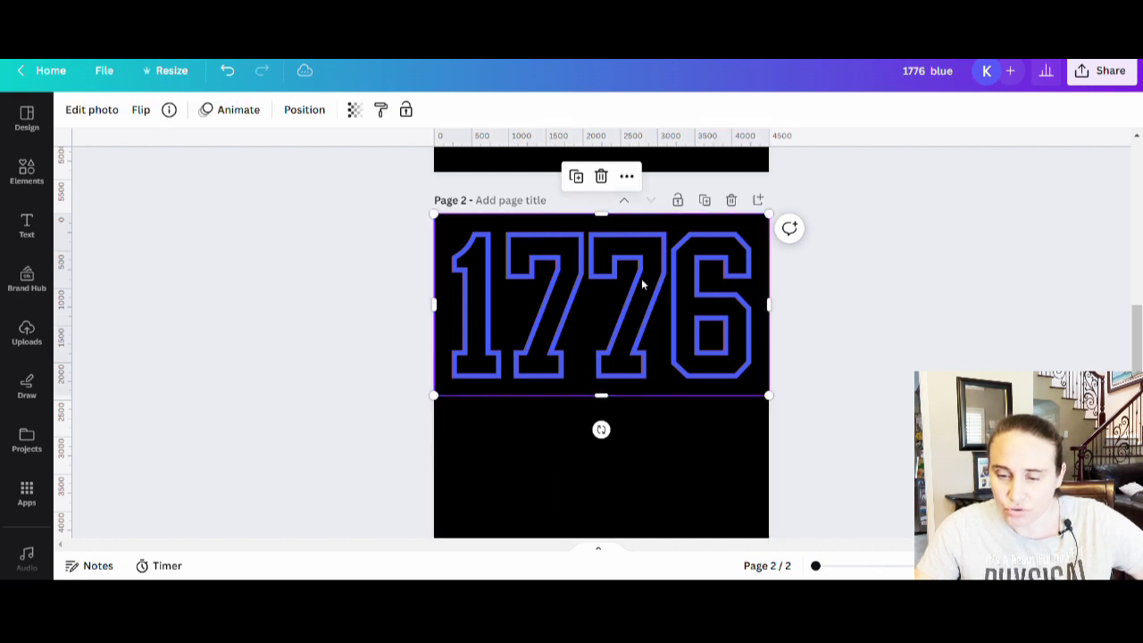
{"action": "left_click_drag", "start_coordinate": [610, 222], "coordinate": [622, 323]}
{"action": "left_click", "coordinate": [672, 511]}
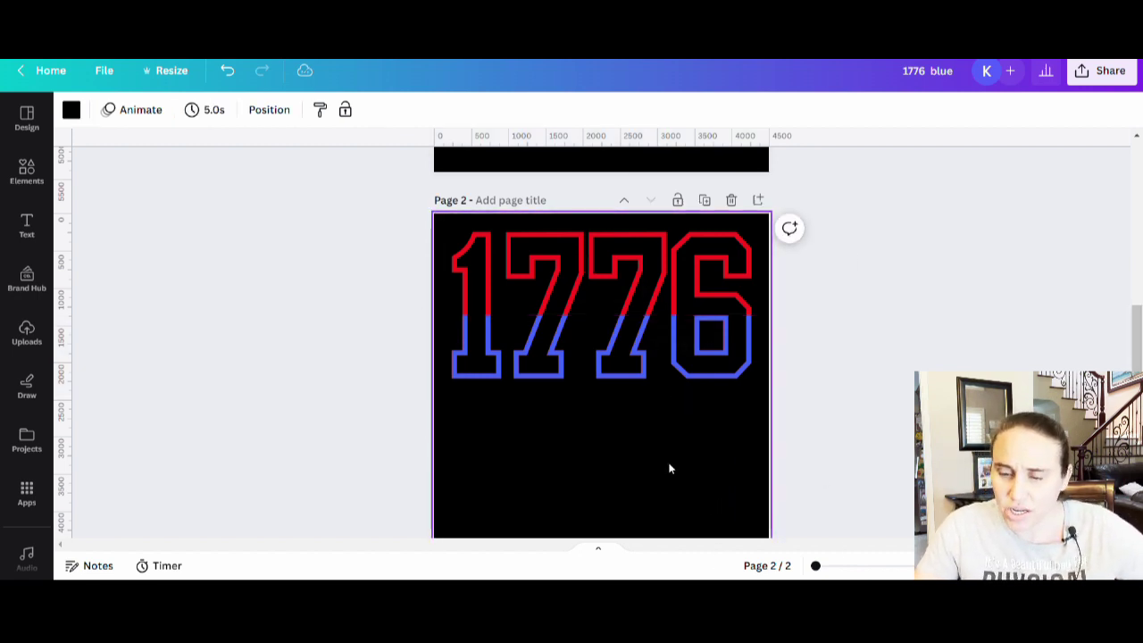
Crop the red 1776 to its upper part and trim the blue half's top edge
{"action": "left_click", "coordinate": [695, 270]}
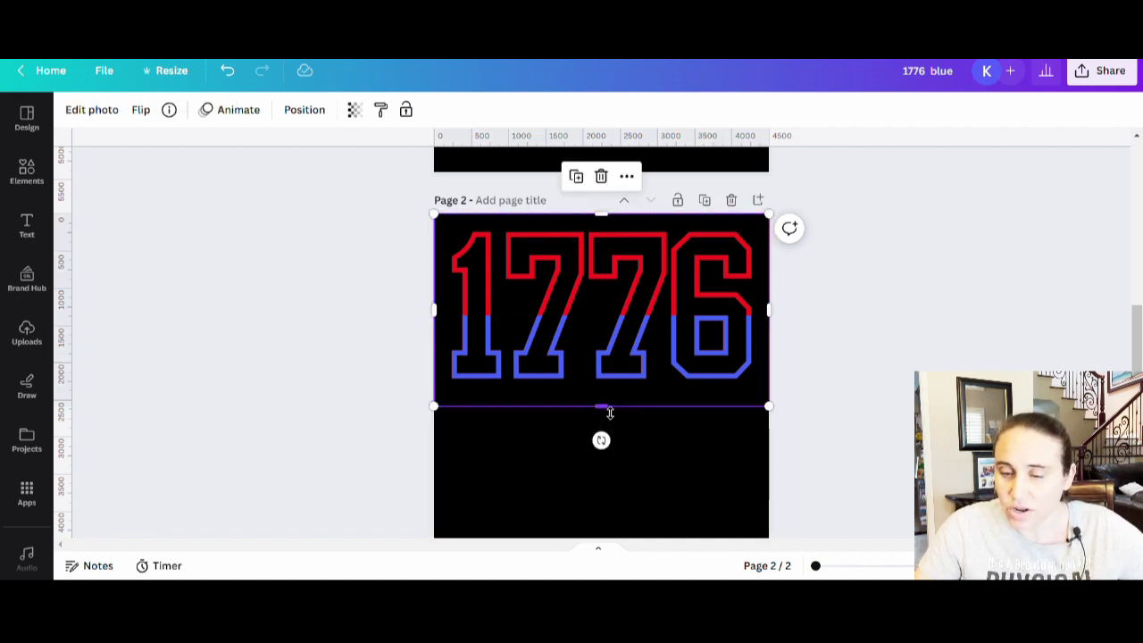
{"action": "left_click_drag", "start_coordinate": [611, 413], "coordinate": [624, 310]}
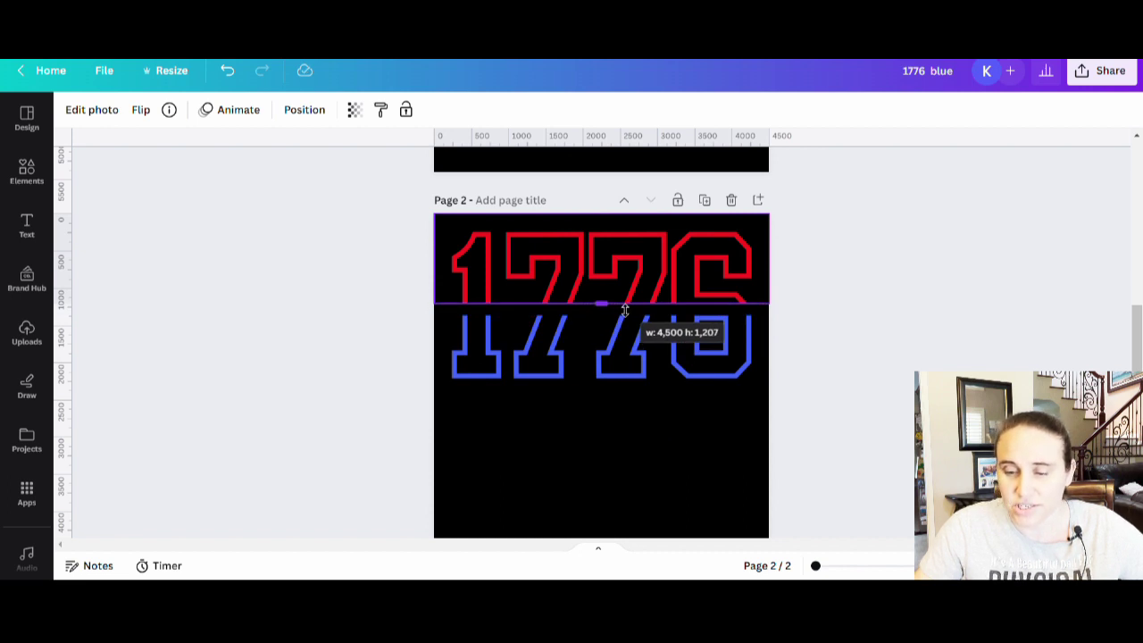
{"action": "left_click_drag", "start_coordinate": [624, 310], "coordinate": [627, 305]}
{"action": "left_click", "coordinate": [636, 515]}
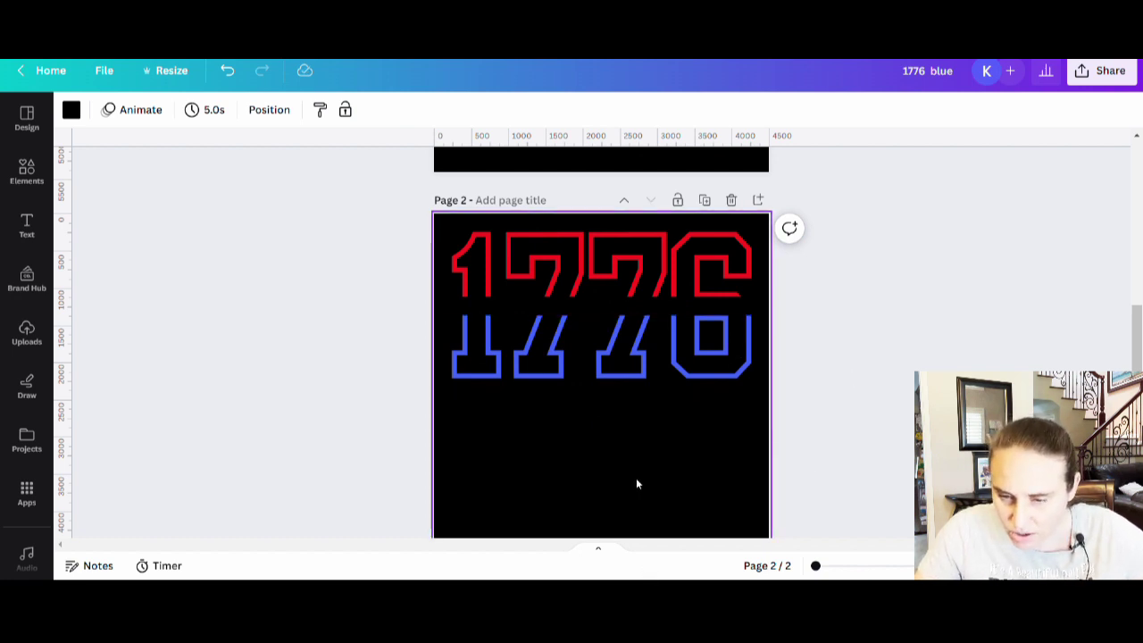
{"action": "left_click", "coordinate": [634, 336]}
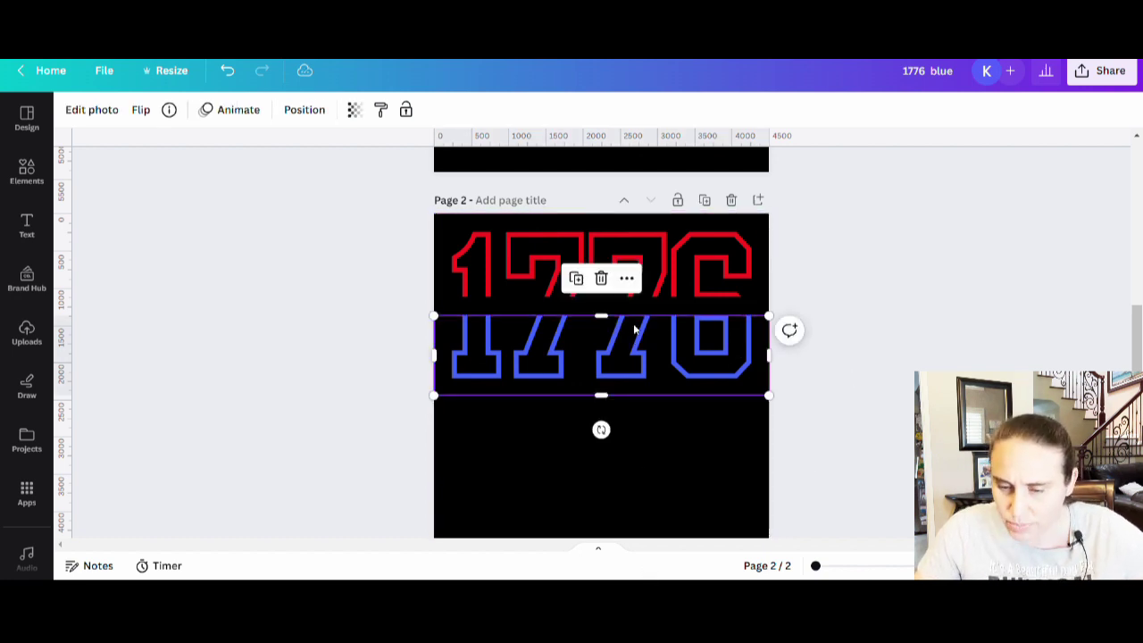
{"action": "left_click_drag", "start_coordinate": [607, 321], "coordinate": [606, 325]}
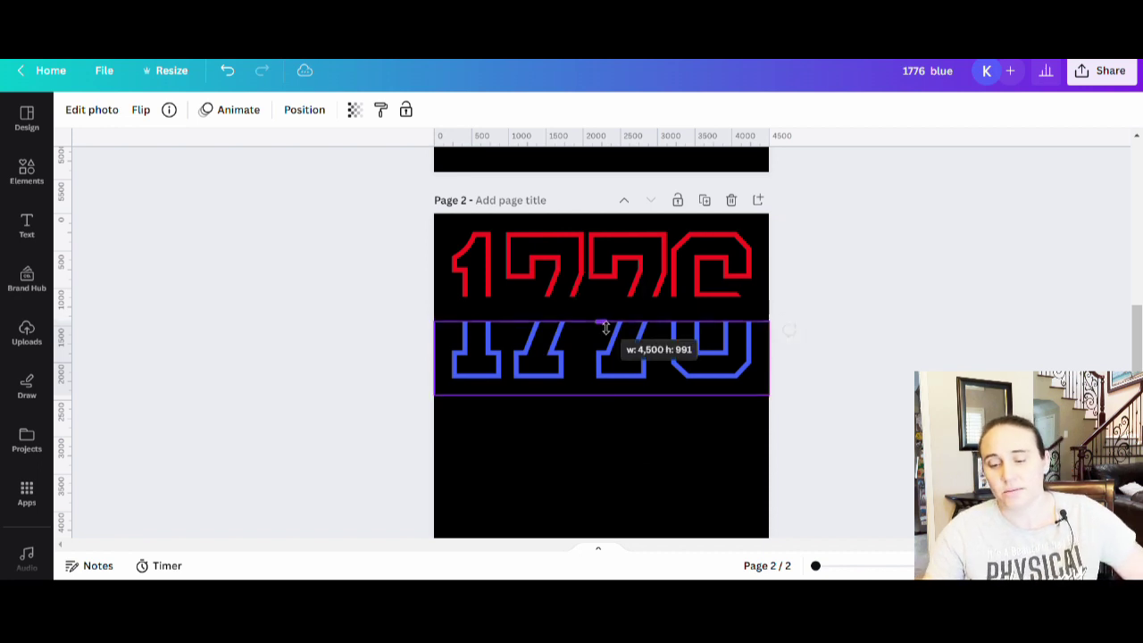
{"action": "left_click", "coordinate": [643, 454]}
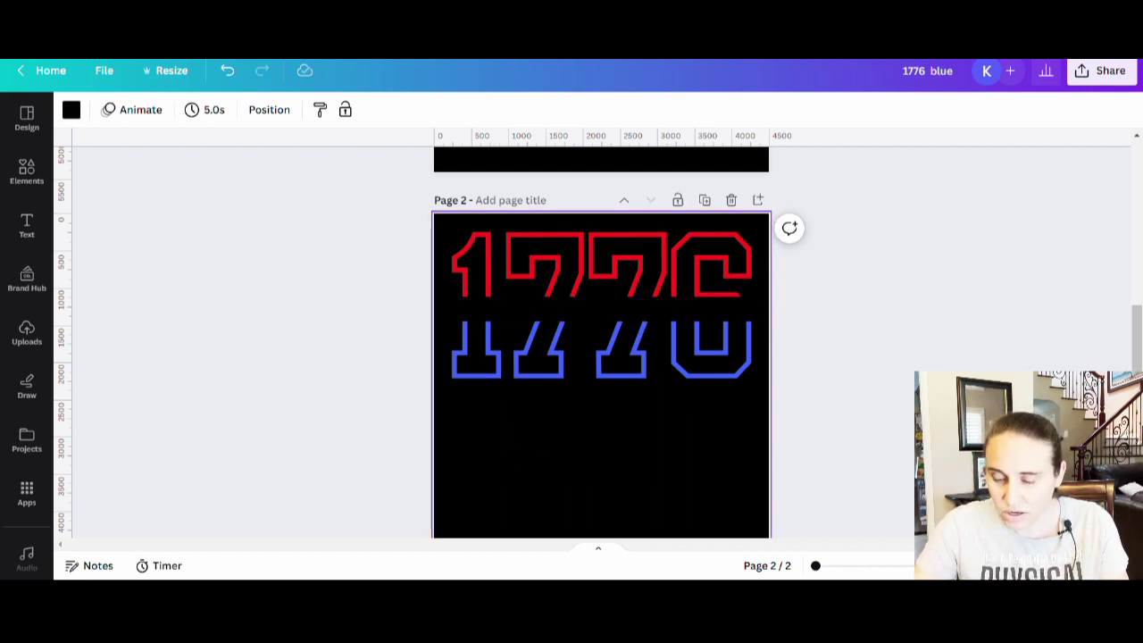
Enlarge the placeholder text box, move it to the lower centre, and type INDEPENDENCE
{"action": "left_click", "coordinate": [597, 375]}
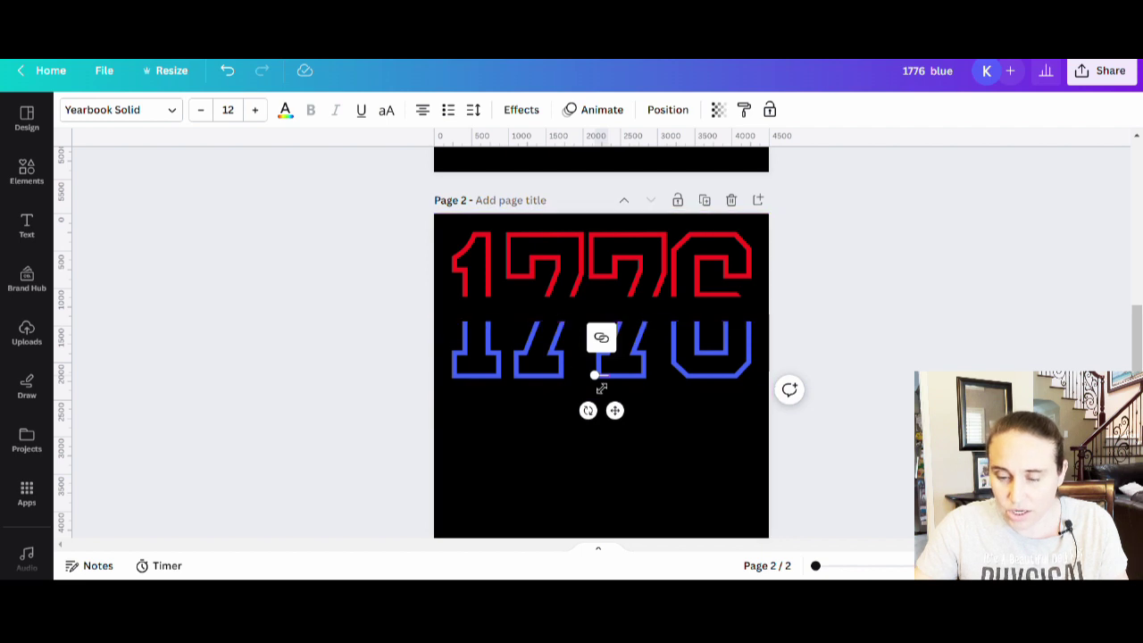
{"action": "left_click_drag", "start_coordinate": [595, 376], "coordinate": [350, 471]}
{"action": "left_click_drag", "start_coordinate": [579, 401], "coordinate": [684, 460]}
{"action": "double_click", "coordinate": [683, 460]}
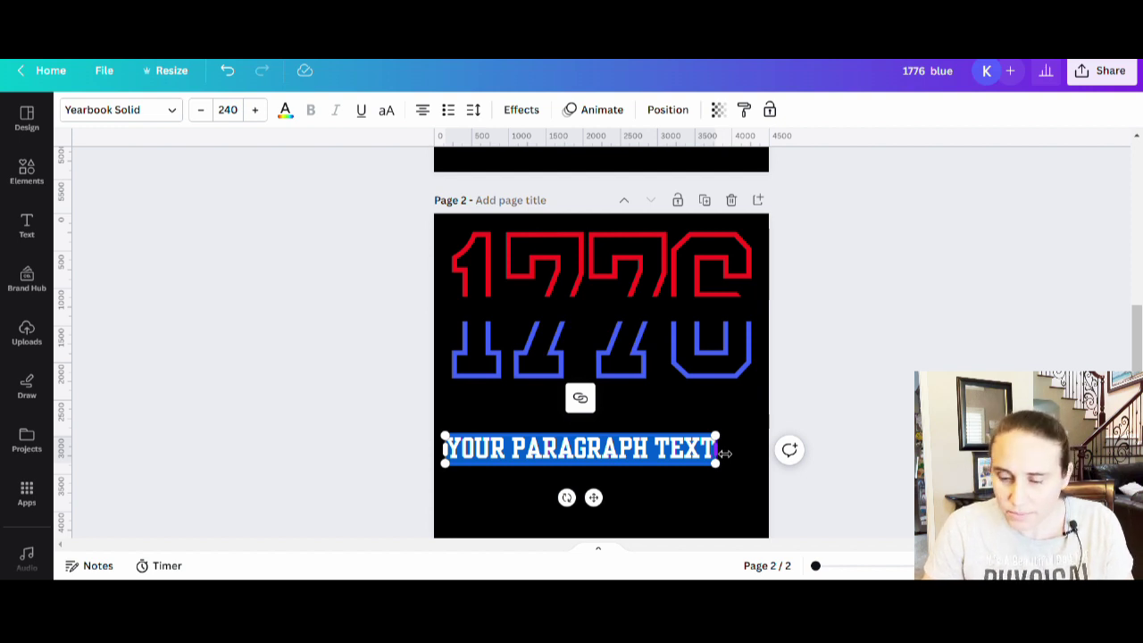
{"action": "type", "text": "1"}
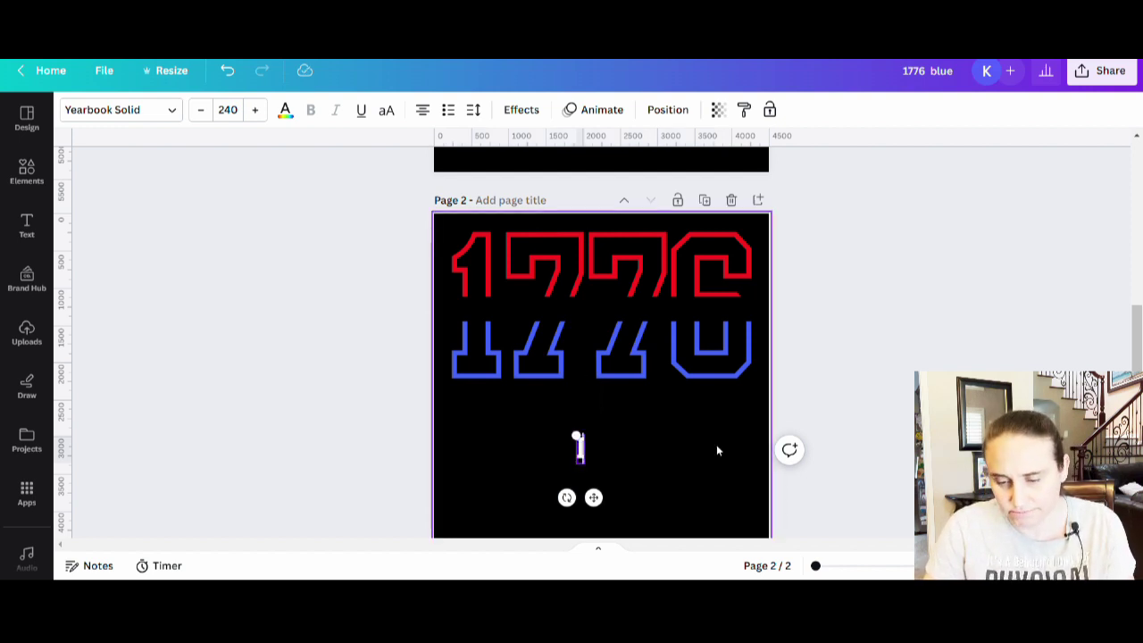
{"action": "type", "text": "NDEPENDENCE"}
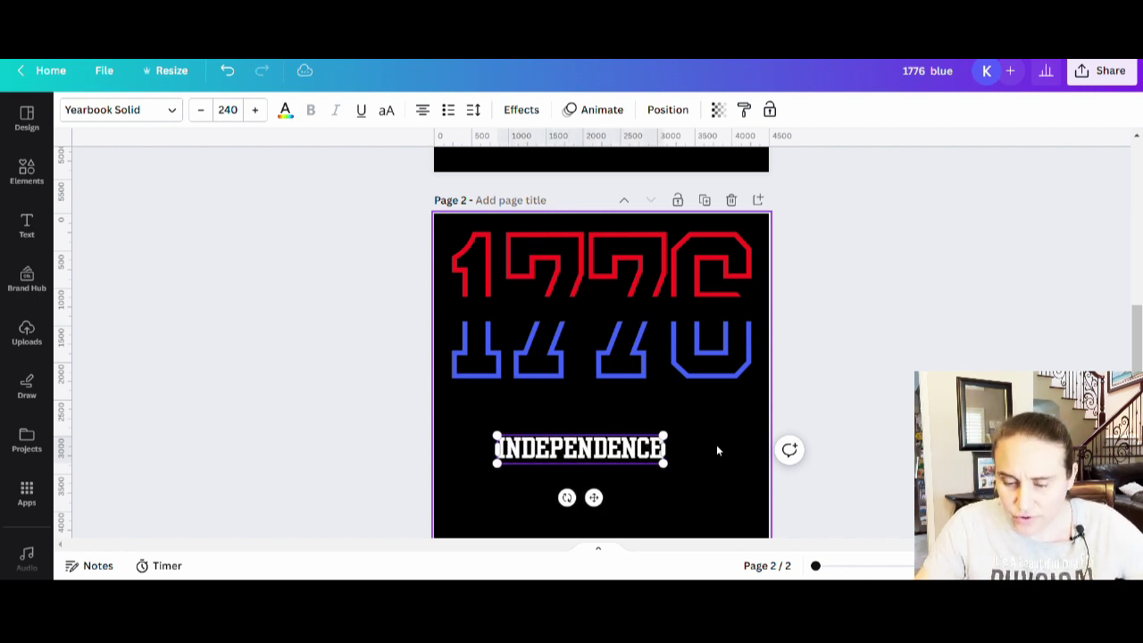
Move the INDEPENDENCE text up to sit just beneath the 1776
{"action": "left_click", "coordinate": [681, 438]}
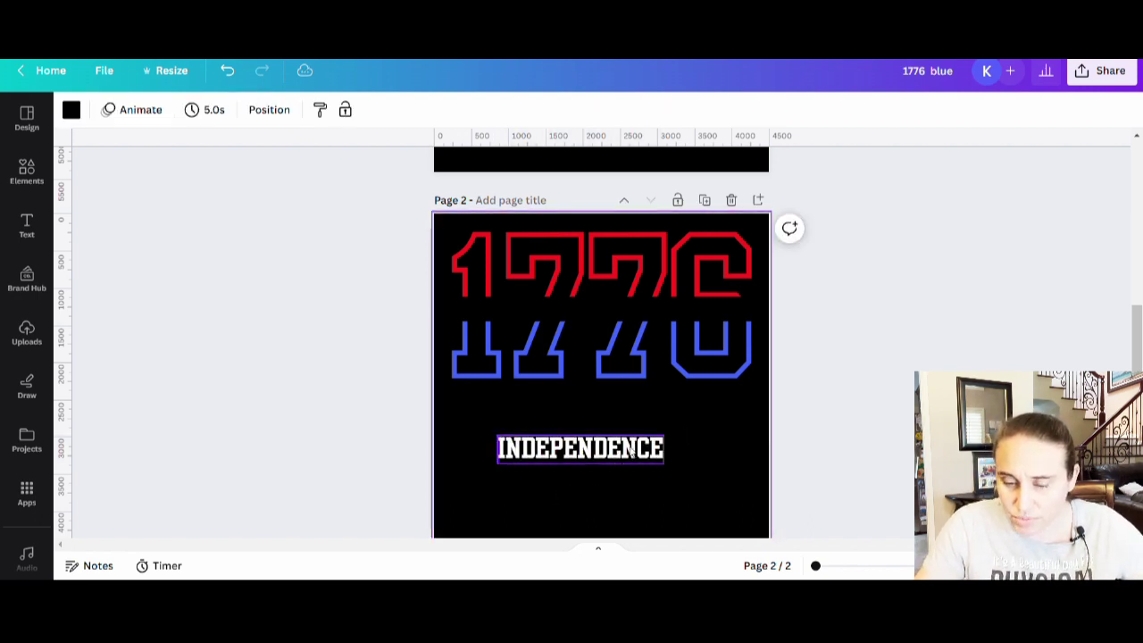
{"action": "left_click", "coordinate": [607, 452]}
{"action": "left_click_drag", "start_coordinate": [608, 452], "coordinate": [735, 447]}
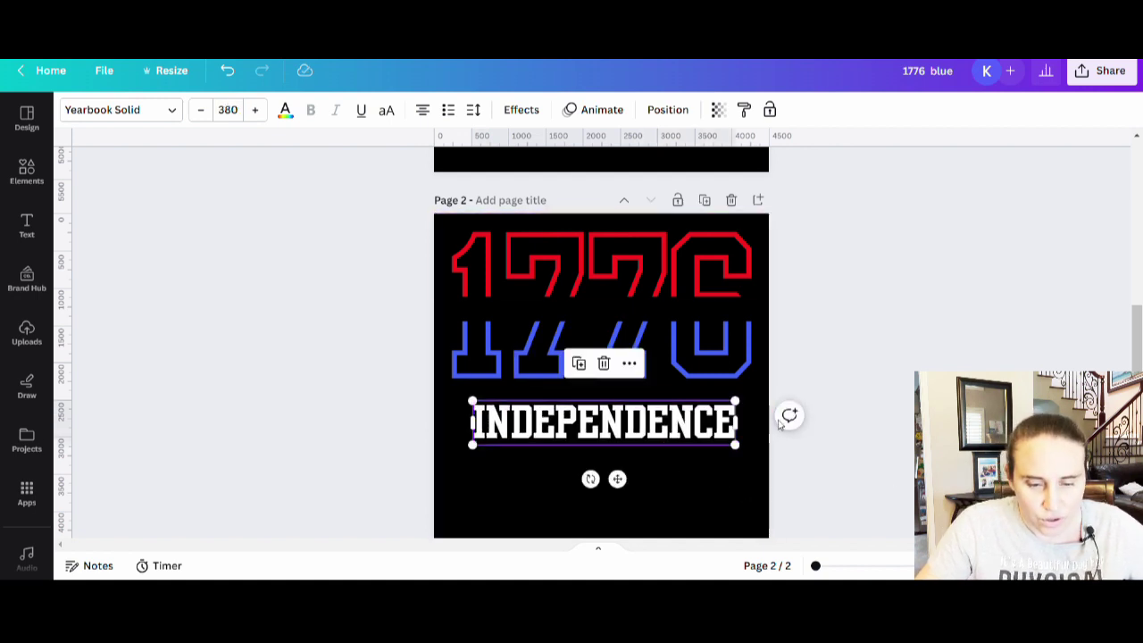
Search the fonts for 'script' and apply Brush Script to the Independence text
{"action": "left_click", "coordinate": [123, 114]}
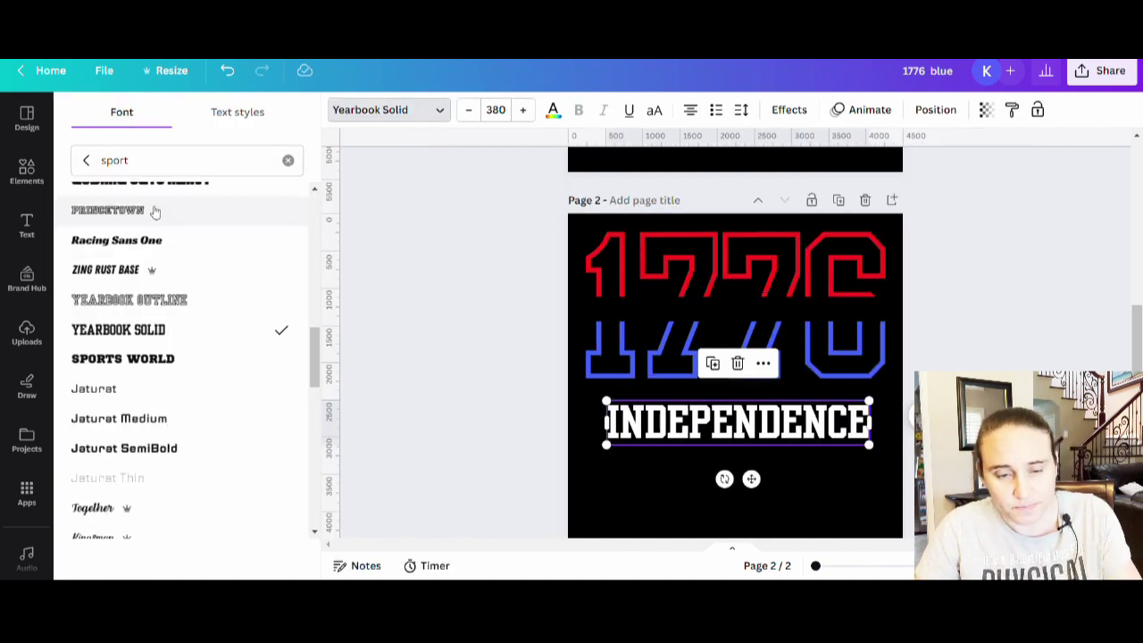
{"action": "double_click", "coordinate": [146, 160]}
{"action": "type", "text": "script"}
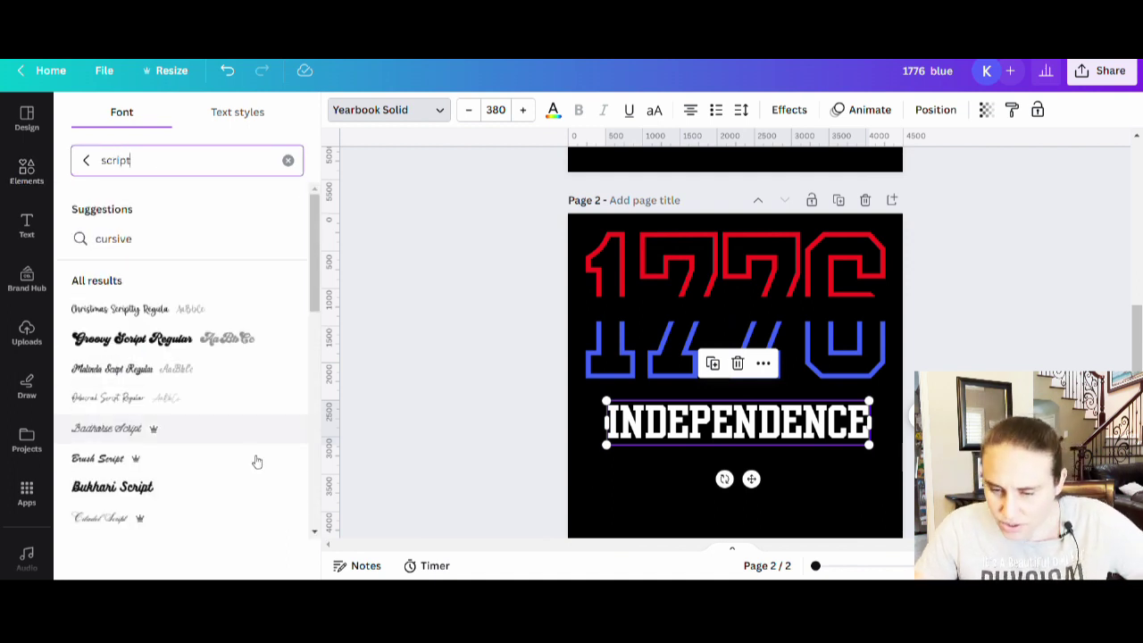
{"action": "scroll", "coordinate": [273, 510], "scroll_direction": "down", "scroll_amount": 2}
{"action": "left_click", "coordinate": [190, 306]}
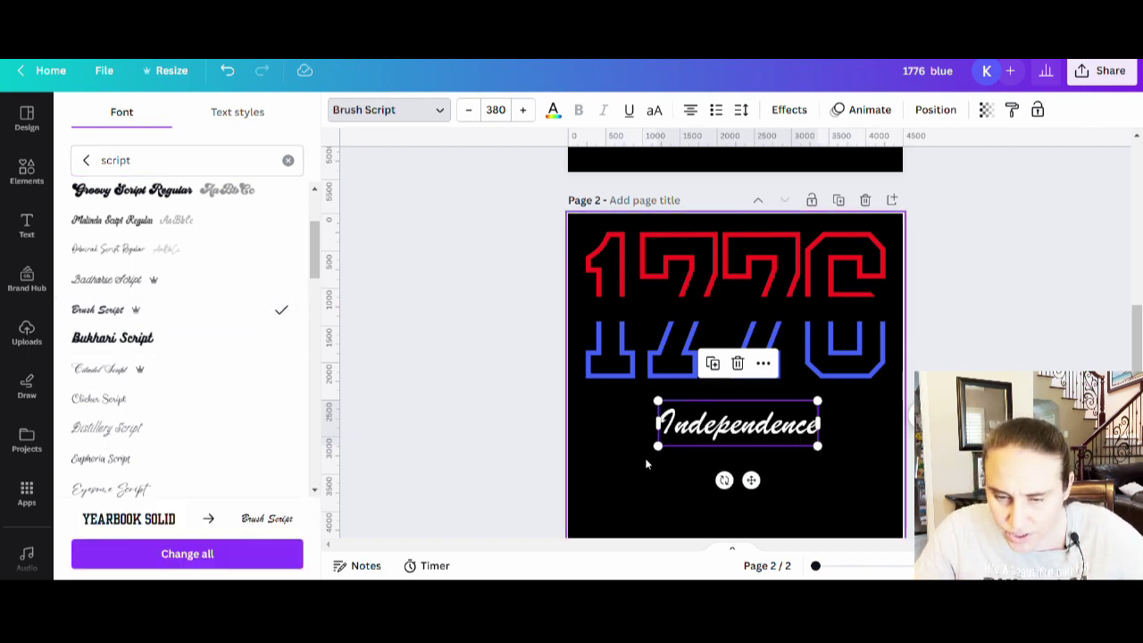
{"action": "left_click", "coordinate": [694, 487]}
Move Independence up onto the 1776 and enlarge it
{"action": "left_click_drag", "start_coordinate": [611, 438], "coordinate": [538, 326]}
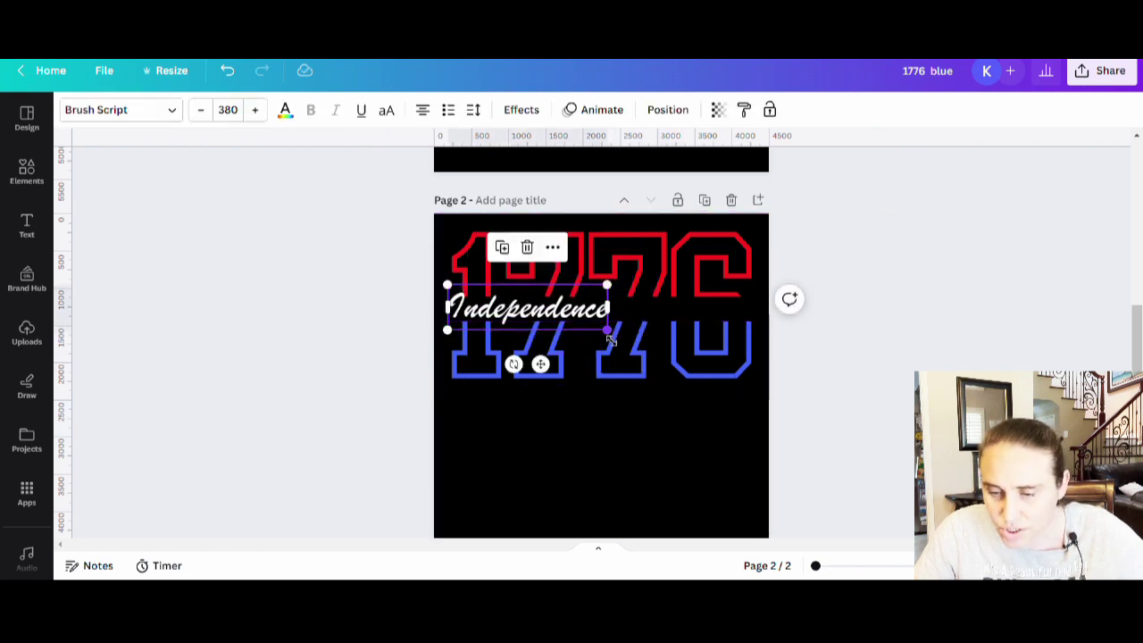
{"action": "left_click_drag", "start_coordinate": [608, 330], "coordinate": [743, 398]}
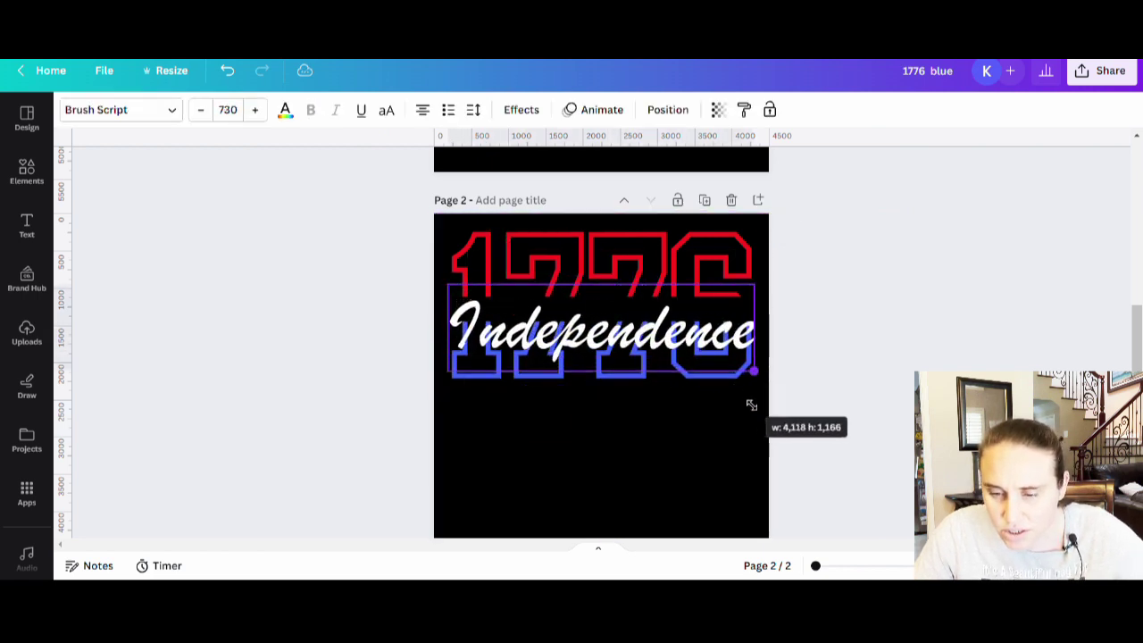
{"action": "left_click_drag", "start_coordinate": [752, 405], "coordinate": [757, 411]}
{"action": "left_click", "coordinate": [685, 480]}
Raise and widen Independence to span the 1776, settling it into the middle gap
{"action": "mouse_move", "coordinate": [632, 345]}
{"action": "left_mouse_down"}
{"action": "mouse_move", "coordinate": [632, 320]}
{"action": "mouse_move", "coordinate": [622, 320]}
{"action": "mouse_move", "coordinate": [633, 326]}
{"action": "left_mouse_up"}
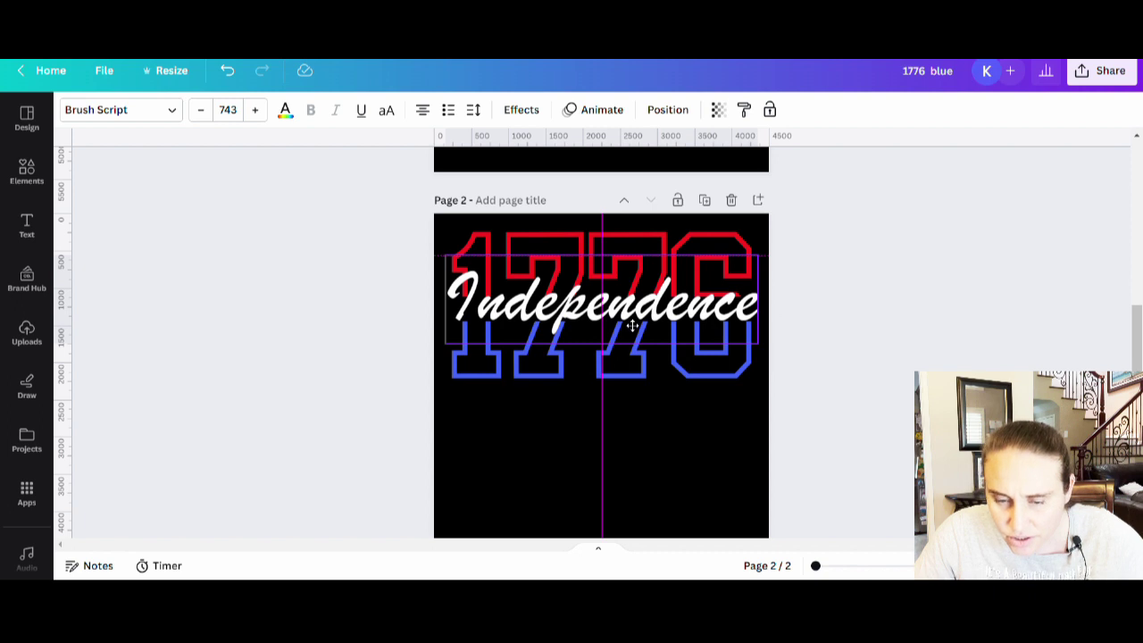
{"action": "left_click_drag", "start_coordinate": [632, 326], "coordinate": [632, 326]}
{"action": "left_click_drag", "start_coordinate": [454, 348], "coordinate": [455, 350]}
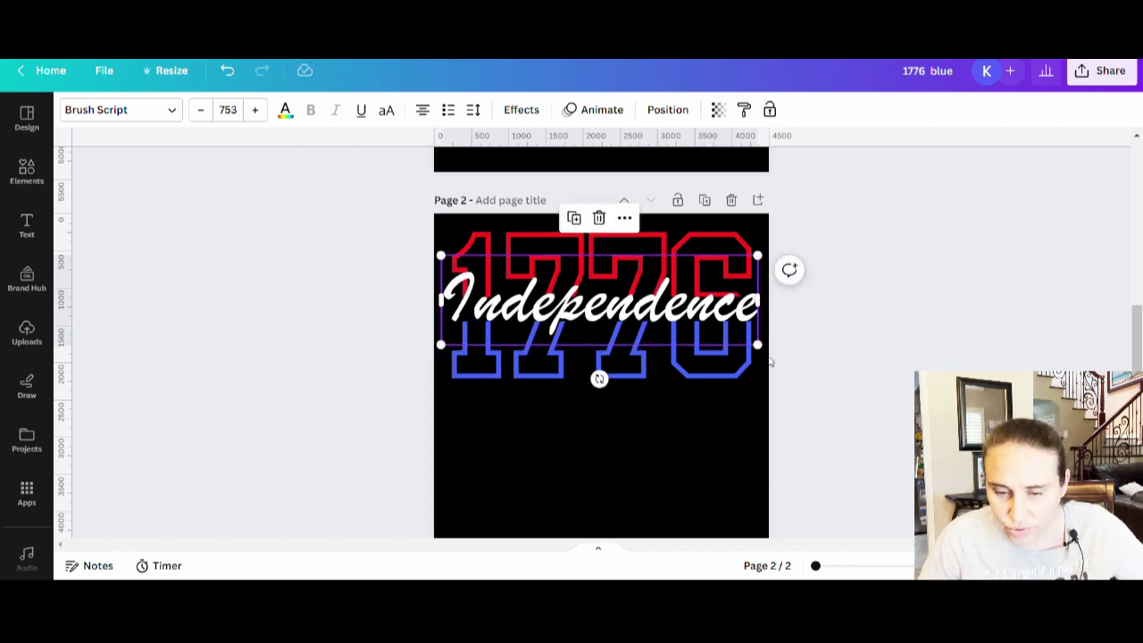
{"action": "left_click_drag", "start_coordinate": [694, 302], "coordinate": [695, 303]}
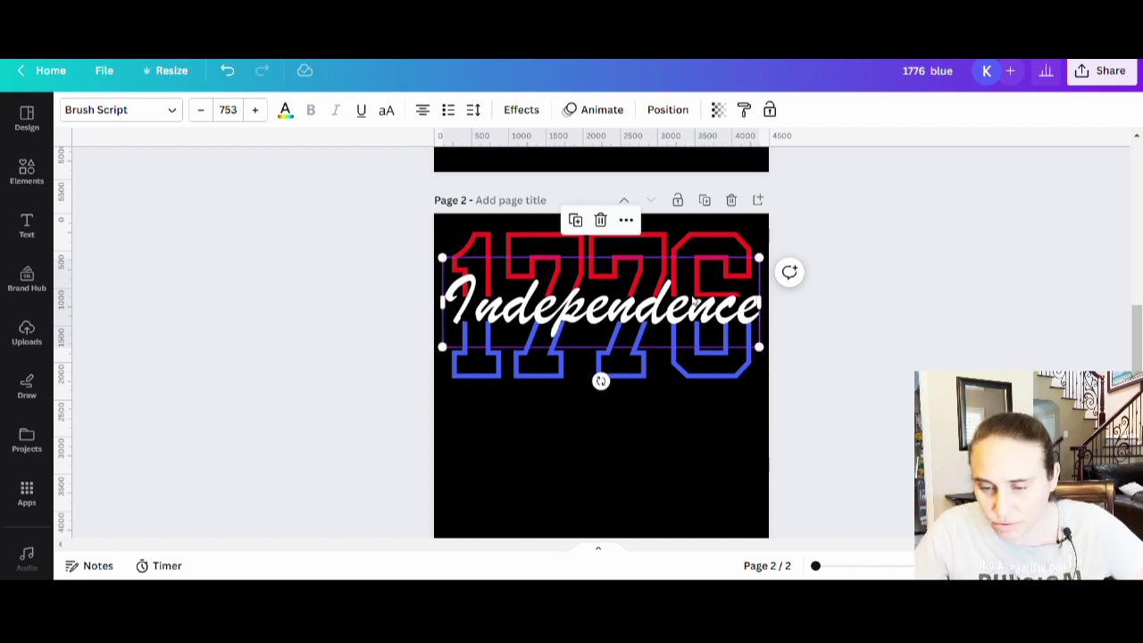
{"action": "left_click", "coordinate": [723, 481]}
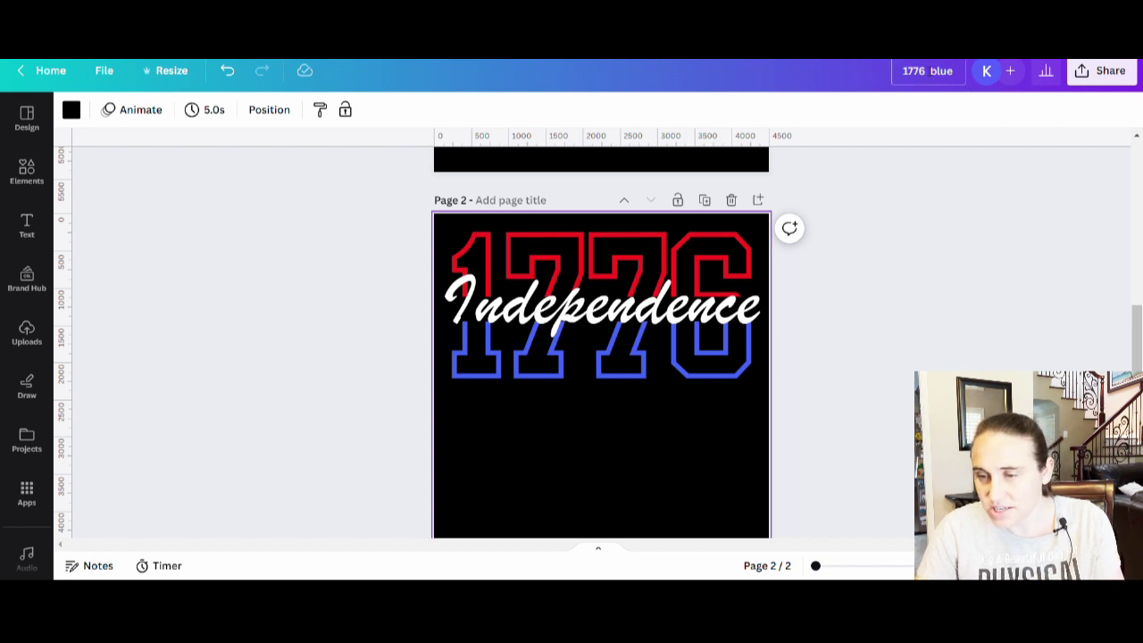
Rename the design to '1776 independence', replacing the word blue
{"action": "double_click", "coordinate": [933, 71]}
{"action": "key", "text": "BackSpace"}
{"action": "type", "text": "Independence"}
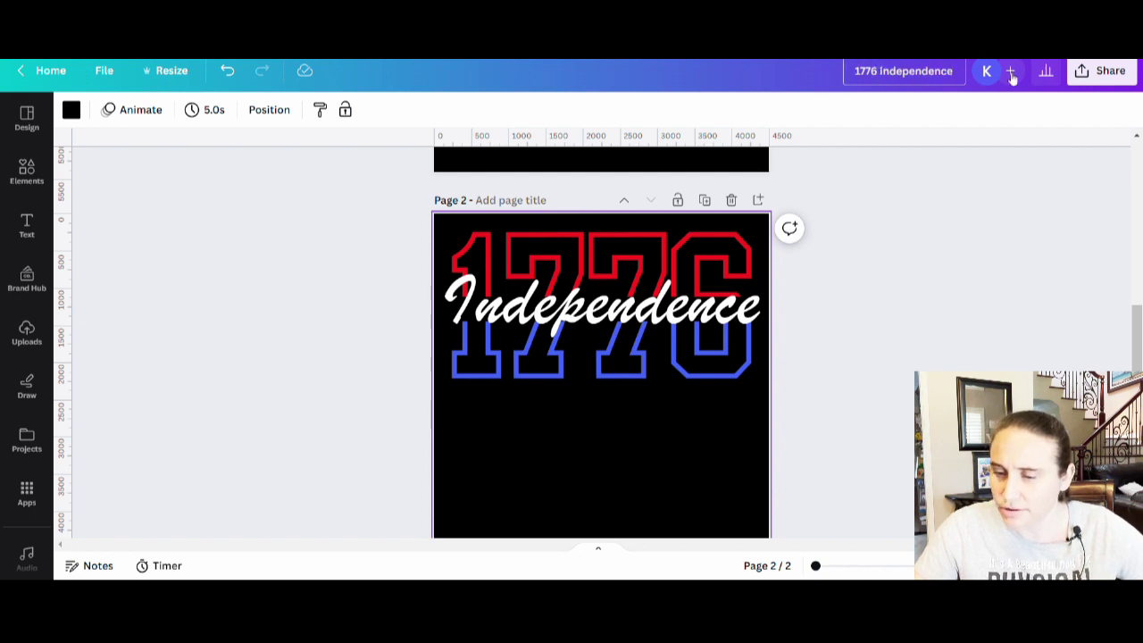
Download only page 2 as a PNG with a transparent background
{"action": "left_click", "coordinate": [1092, 74]}
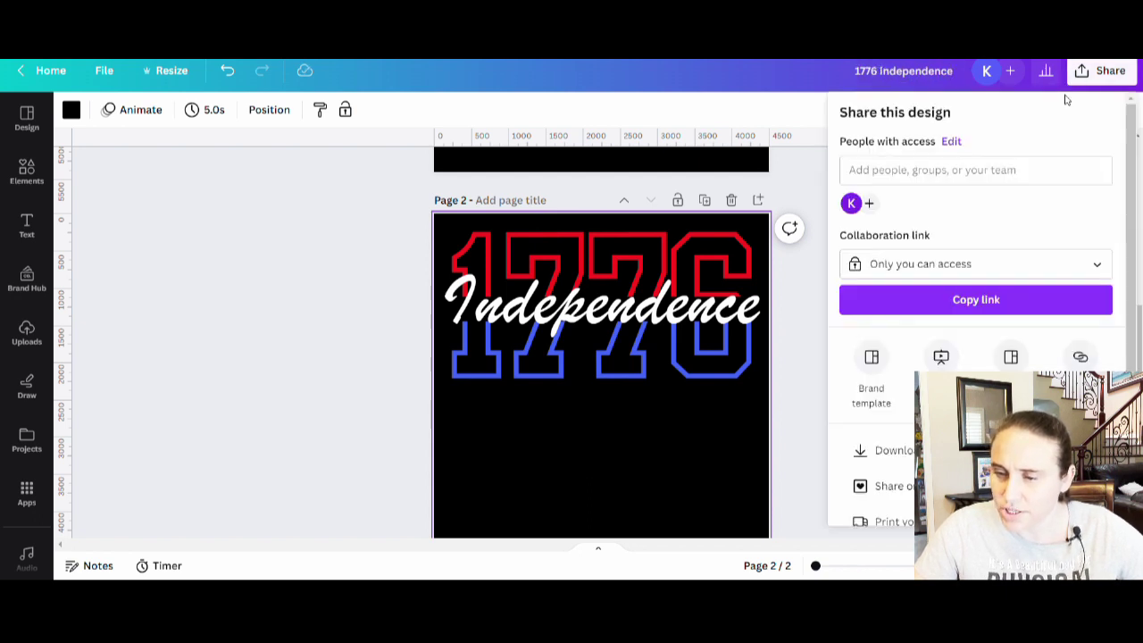
{"action": "left_click", "coordinate": [908, 449]}
{"action": "left_click", "coordinate": [924, 263]}
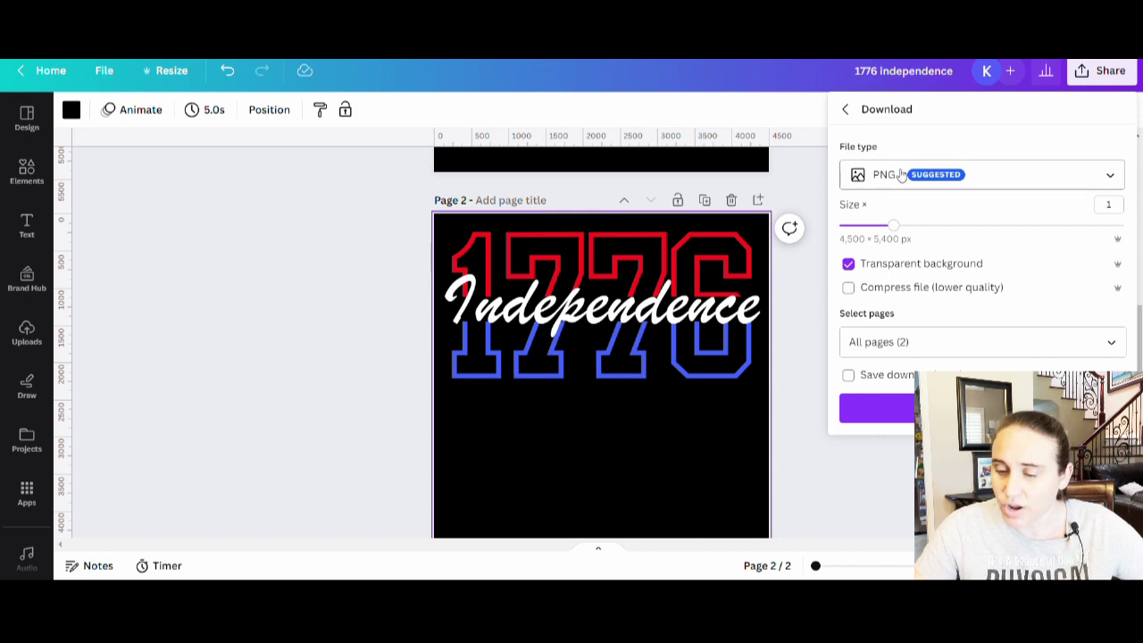
{"action": "left_click", "coordinate": [1111, 342]}
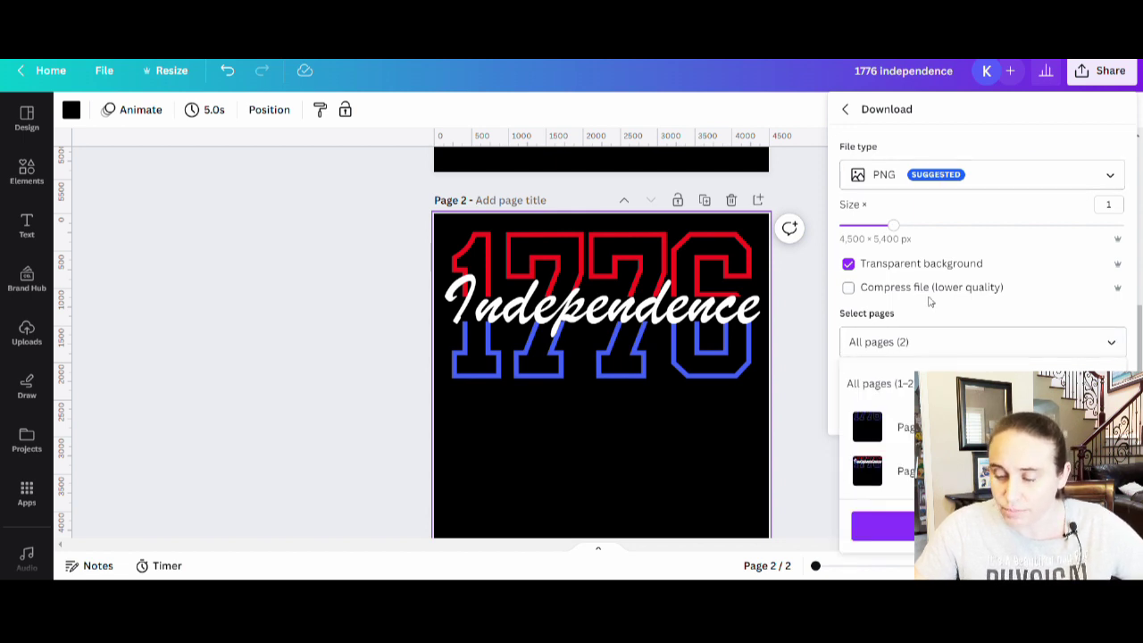
{"action": "left_click", "coordinate": [1107, 427]}
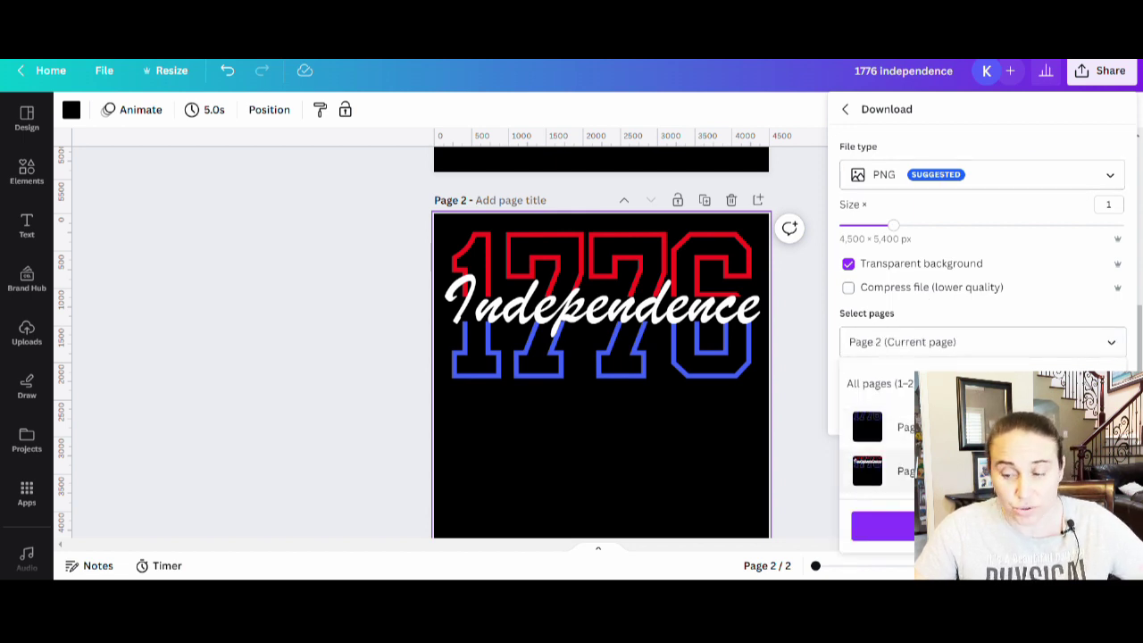
{"action": "left_click", "coordinate": [883, 527]}
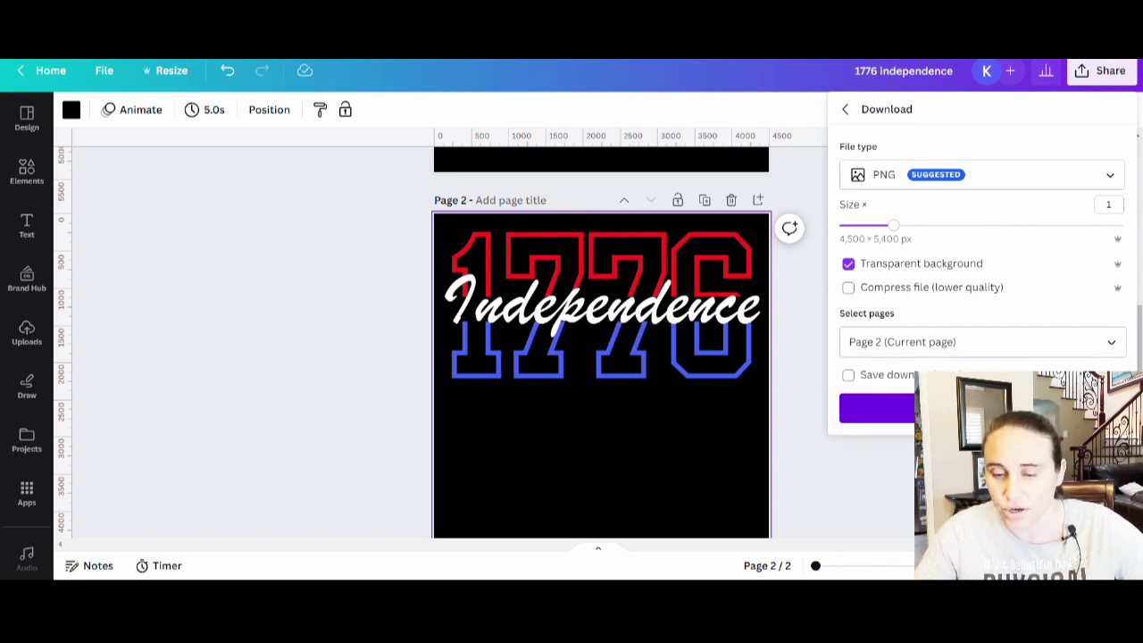
{"action": "left_click", "coordinate": [880, 408]}
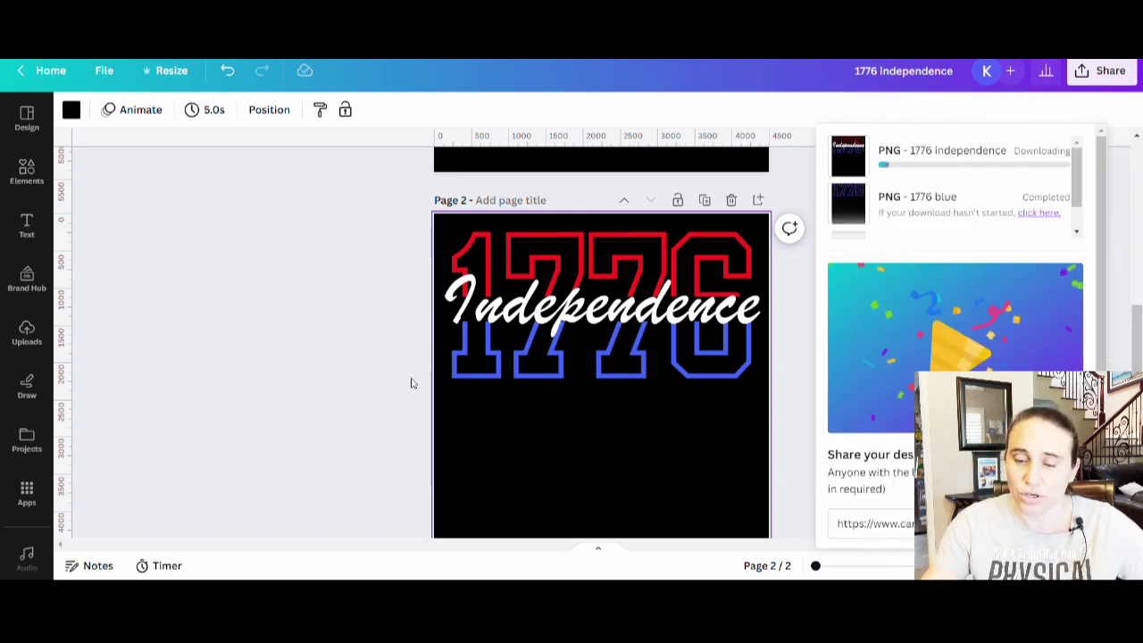